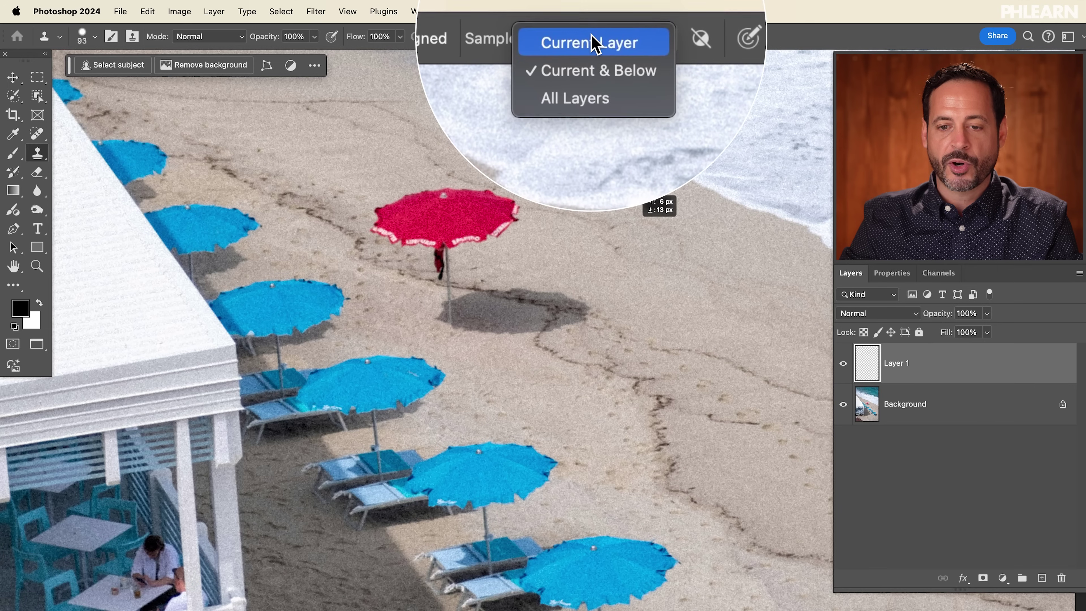
# Clone clean sand over the red umbrella's canopy on Layer 1 with the Clone Stamp, sampling Current & Below.
pyautogui.click(596, 54)
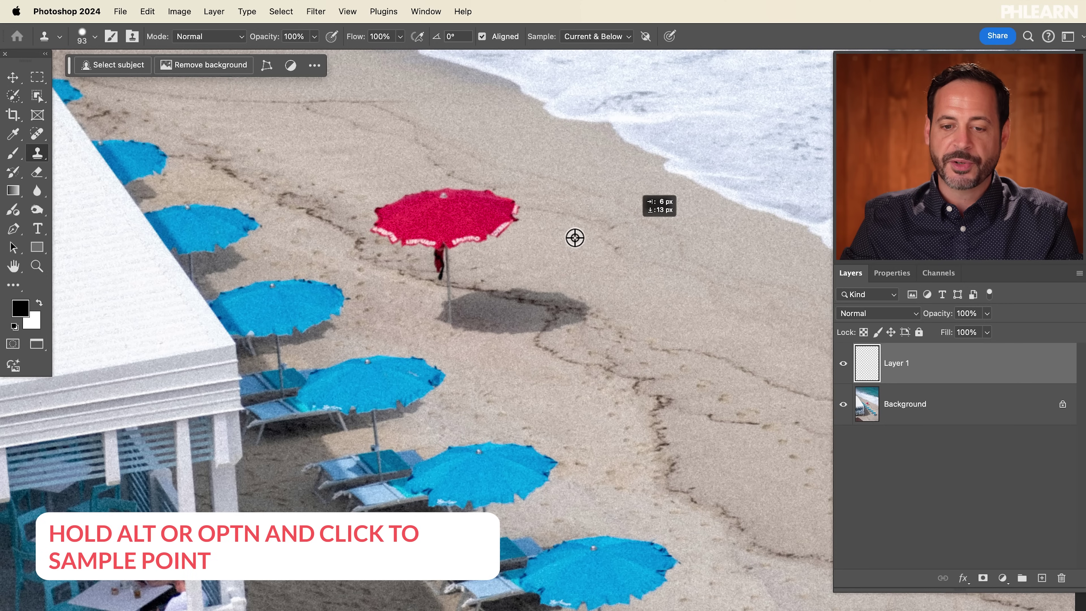
pyautogui.keyDown('alt'); pyautogui.click(575, 233); pyautogui.keyUp('alt')
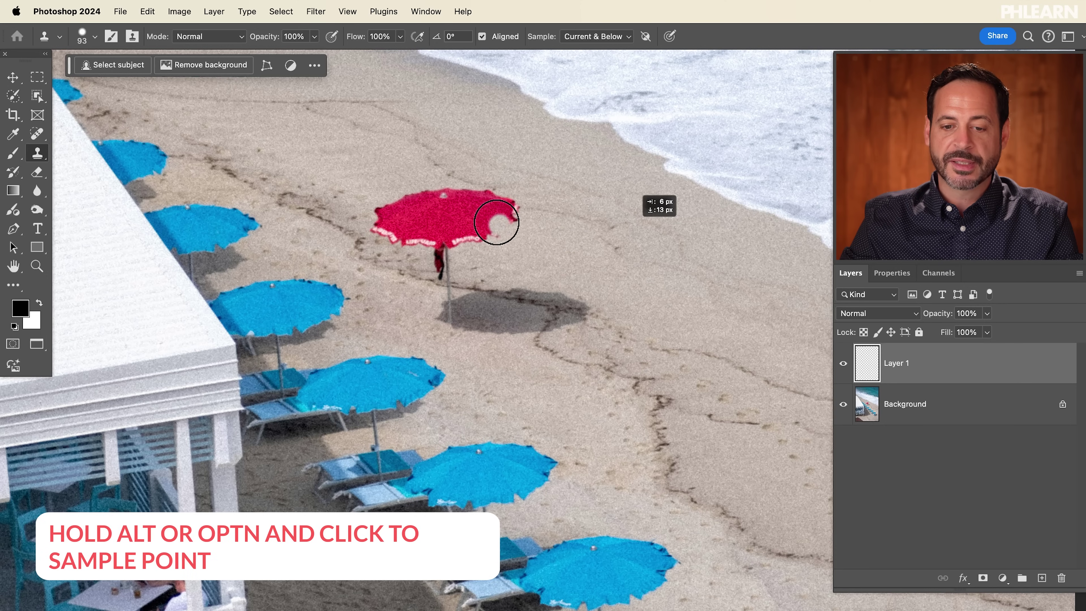
pyautogui.moveTo(483, 219)
pyautogui.mouseDown()
pyautogui.moveTo(493, 240)
pyautogui.moveTo(500, 227)
pyautogui.moveTo(568, 238)
pyautogui.moveTo(504, 234)
pyautogui.moveTo(511, 216)
pyautogui.moveTo(491, 195)
pyautogui.moveTo(470, 220)
pyautogui.moveTo(481, 245)
pyautogui.moveTo(442, 245)
pyautogui.moveTo(448, 222)
pyautogui.moveTo(472, 203)
pyautogui.moveTo(446, 192)
pyautogui.moveTo(409, 203)
pyautogui.moveTo(415, 215)
pyautogui.moveTo(435, 211)
pyautogui.moveTo(401, 239)
pyautogui.moveTo(415, 242)
pyautogui.moveTo(433, 229)
pyautogui.moveTo(429, 193)
pyautogui.moveTo(411, 190)
pyautogui.moveTo(376, 224)
pyautogui.mouseUp()
pyautogui.keyDown('alt'); pyautogui.click(552, 249); pyautogui.keyUp('alt')
pyautogui.keyDown('alt'); pyautogui.click(361, 203); pyautogui.keyUp('alt')
pyautogui.moveTo(392, 230); pyautogui.dragTo(391, 240)
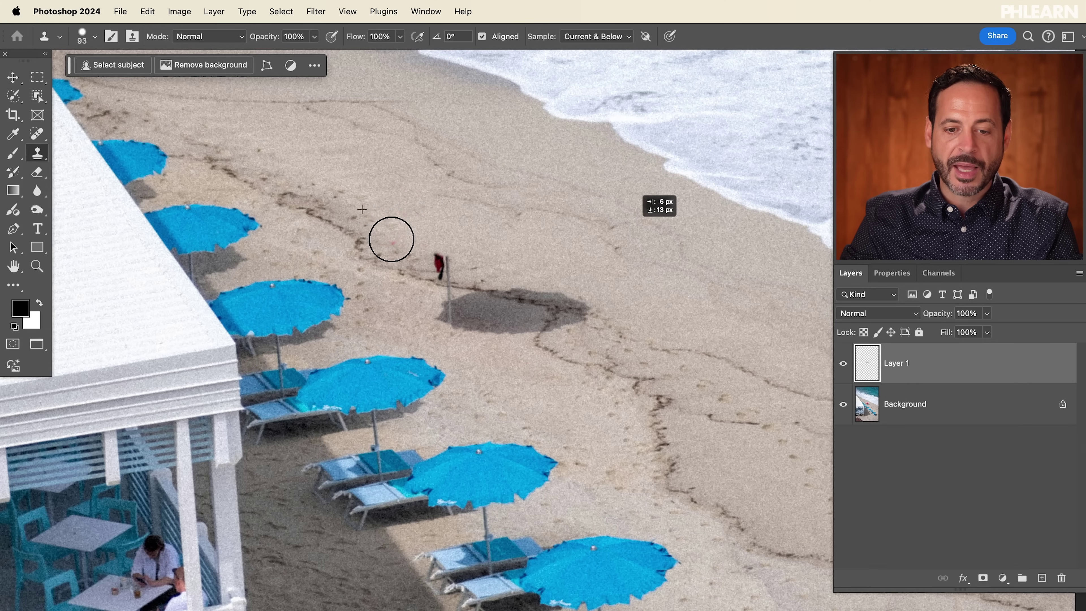
# Clone nearby sand over the hanging red cloth, the umbrella pole and the shadow on the beach.
pyautogui.keyDown('alt'); pyautogui.click(490, 276); pyautogui.keyUp('alt')
pyautogui.moveTo(449, 274)
pyautogui.mouseDown()
pyautogui.moveTo(439, 259)
pyautogui.moveTo(468, 256)
pyautogui.mouseUp()
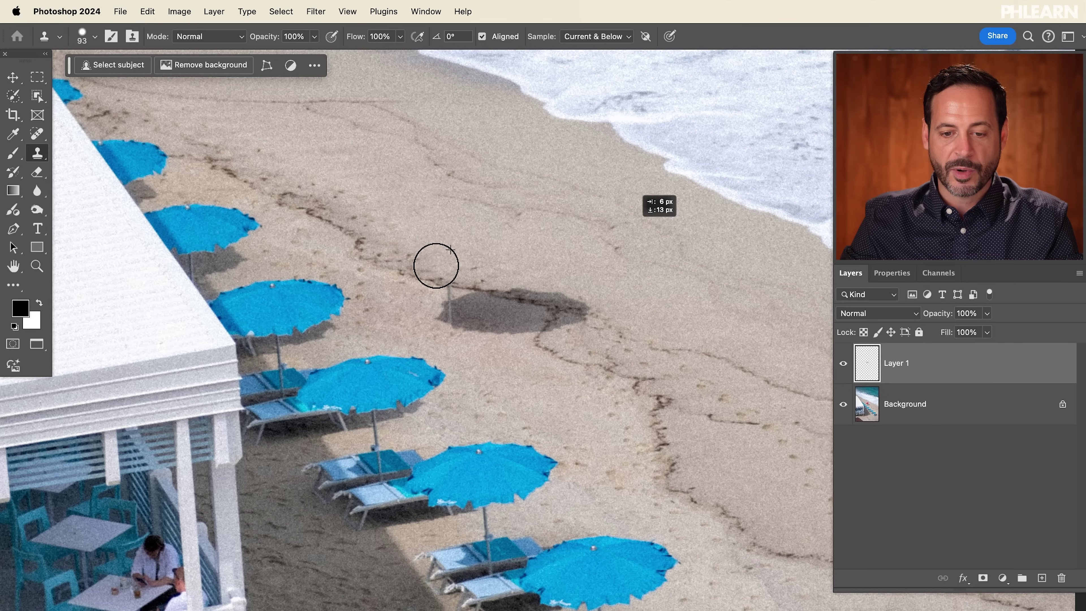
pyautogui.keyDown('alt'); pyautogui.click(509, 369); pyautogui.keyUp('alt')
pyautogui.moveTo(507, 327)
pyautogui.mouseDown()
pyautogui.moveTo(437, 315)
pyautogui.moveTo(466, 310)
pyautogui.moveTo(452, 302)
pyautogui.moveTo(501, 328)
pyautogui.moveTo(532, 323)
pyautogui.moveTo(446, 297)
pyautogui.mouseUp()
pyautogui.keyDown('alt'); pyautogui.click(556, 401); pyautogui.keyUp('alt')
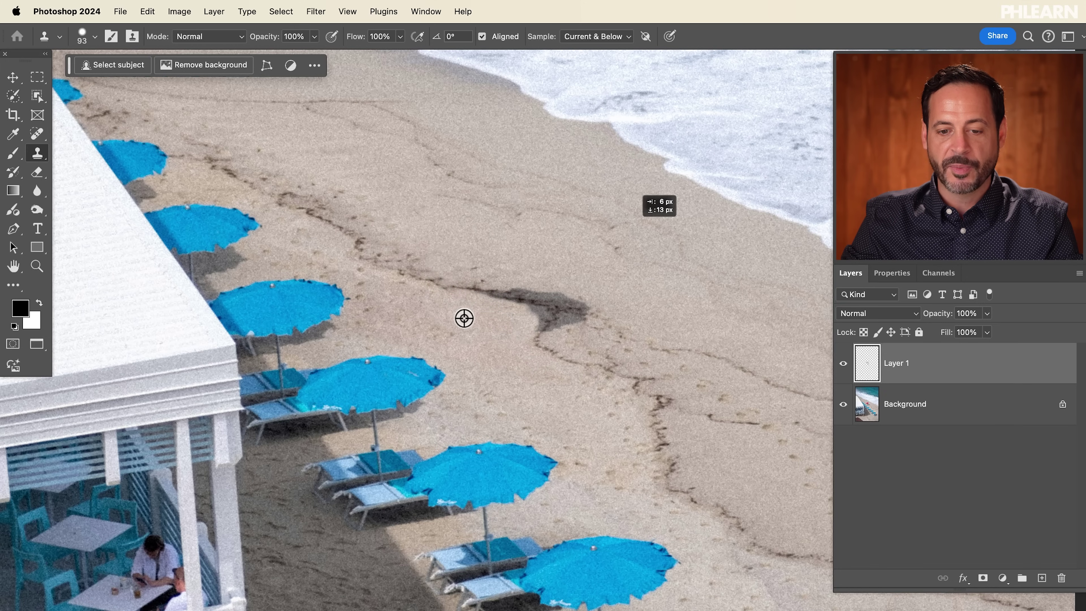
pyautogui.keyDown('alt'); pyautogui.click(562, 260); pyautogui.keyUp('alt')
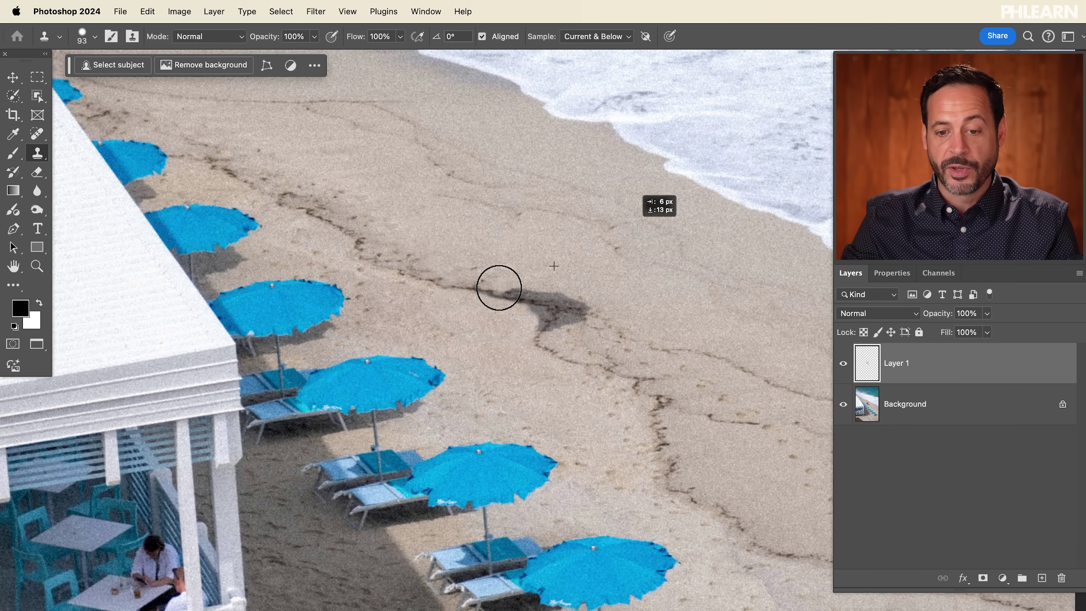
pyautogui.moveTo(570, 296)
pyautogui.mouseDown()
pyautogui.moveTo(577, 303)
pyautogui.moveTo(503, 288)
pyautogui.mouseUp()
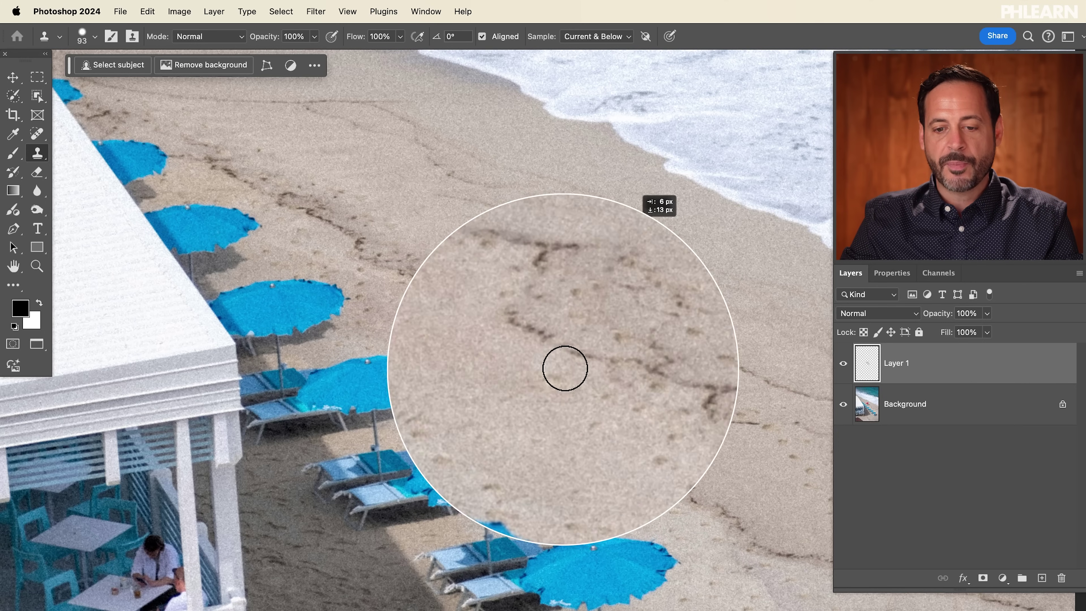
# Inspect the retouched sand across the whole beach image, then the people seated in the pavilion.
pyautogui.press('super+minus')
pyautogui.press('super+0')
pyautogui.moveTo(591, 424); pyautogui.dragTo(516, 368)
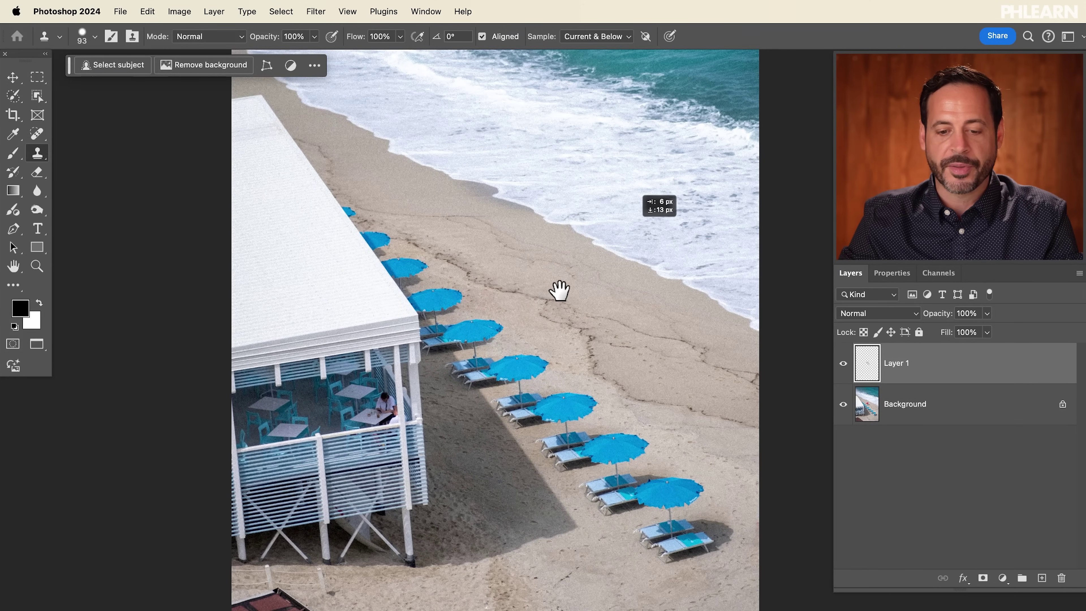
pyautogui.moveTo(553, 325)
pyautogui.mouseDown()
pyautogui.moveTo(600, 298)
pyautogui.moveTo(572, 369)
pyautogui.mouseUp()
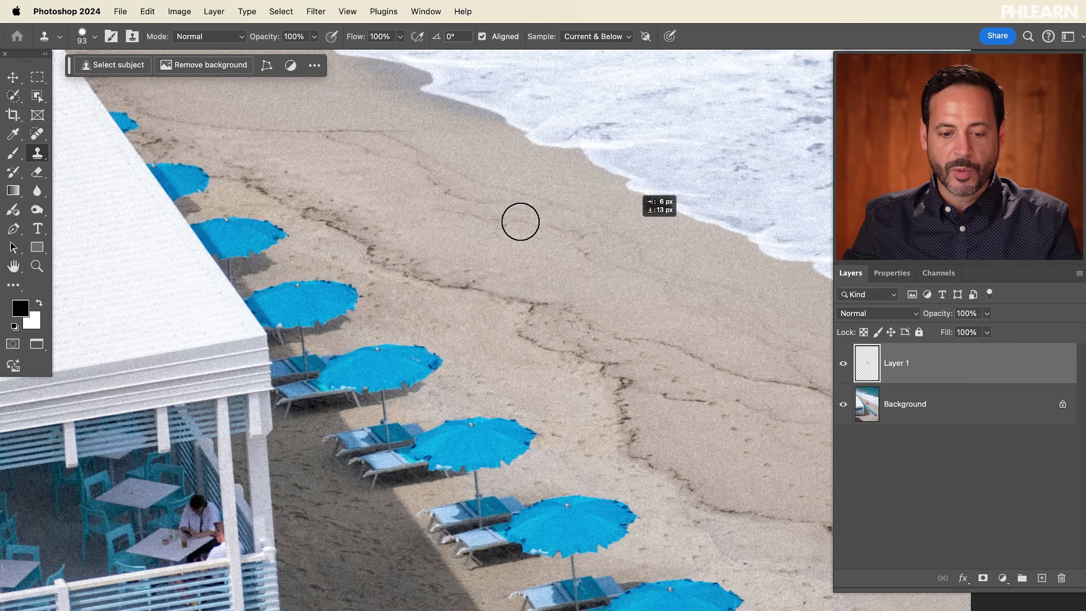
pyautogui.moveTo(524, 383); pyautogui.dragTo(509, 395)
pyautogui.scroll(-3, 403, 473)
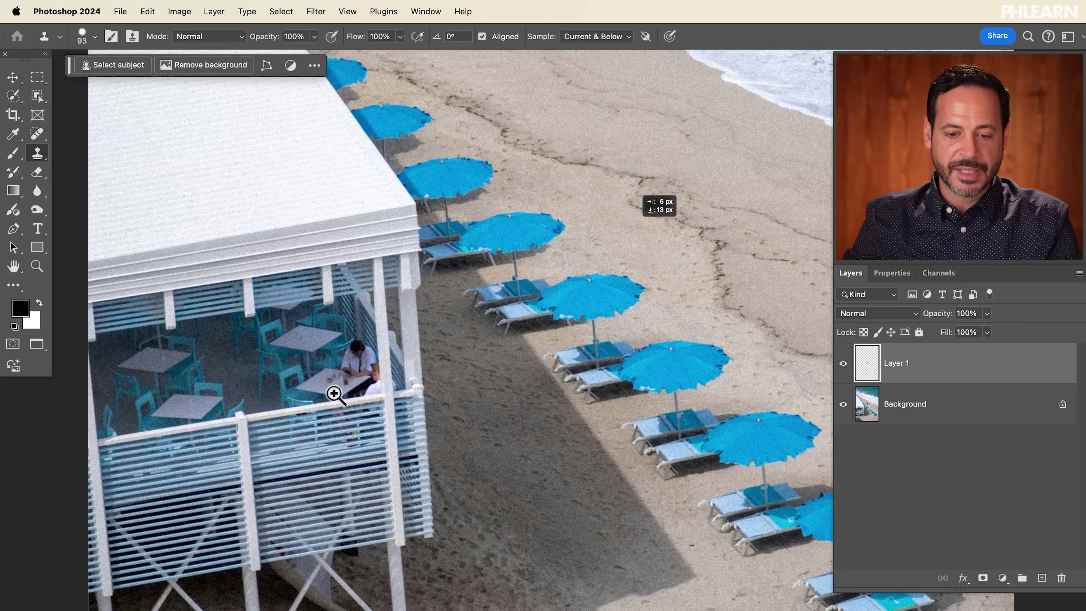
pyautogui.scroll(5, 335, 383)
pyautogui.scroll(2, 373, 383)
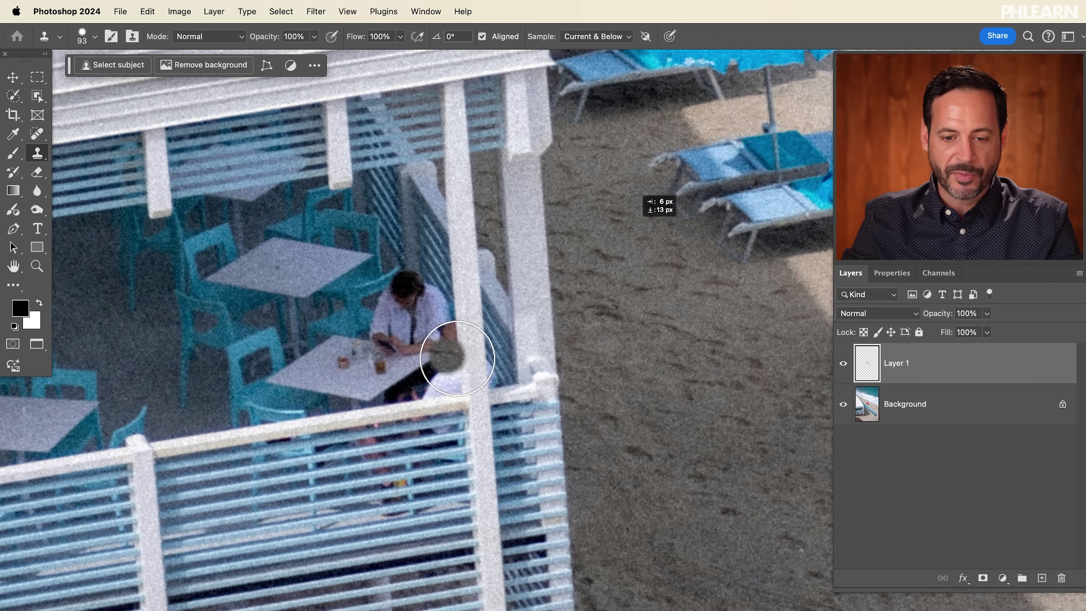
# Clone the railing, chair and tabletop over the dark-haired man seated at the pavilion table, with brush sizes 62 and 36.
pyautogui.moveTo(456, 359); pyautogui.dragTo(449, 388)
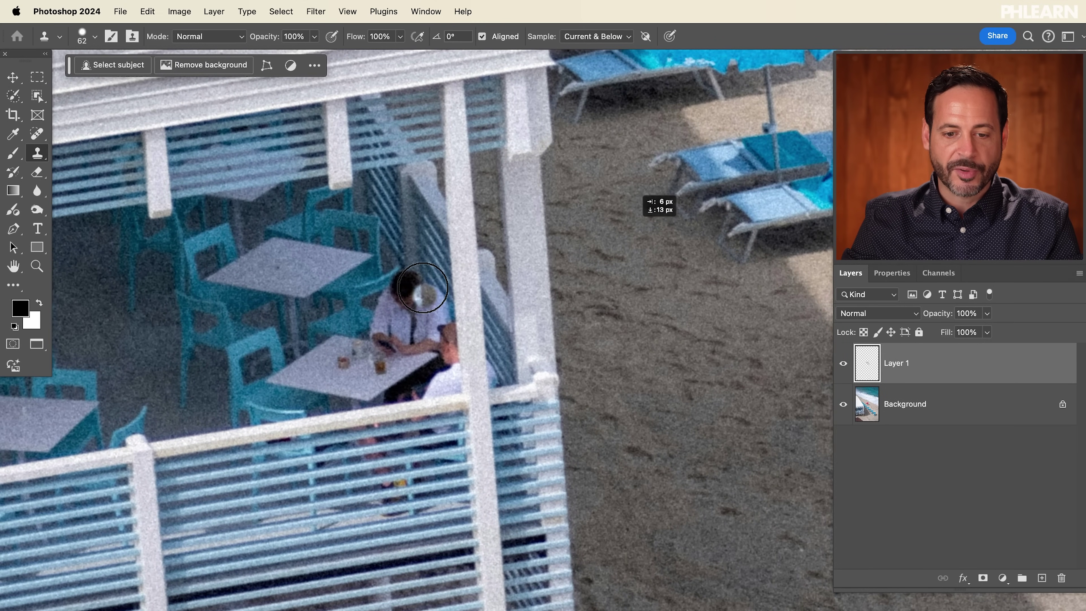
pyautogui.keyDown('alt'); pyautogui.click(403, 230); pyautogui.keyUp('alt')
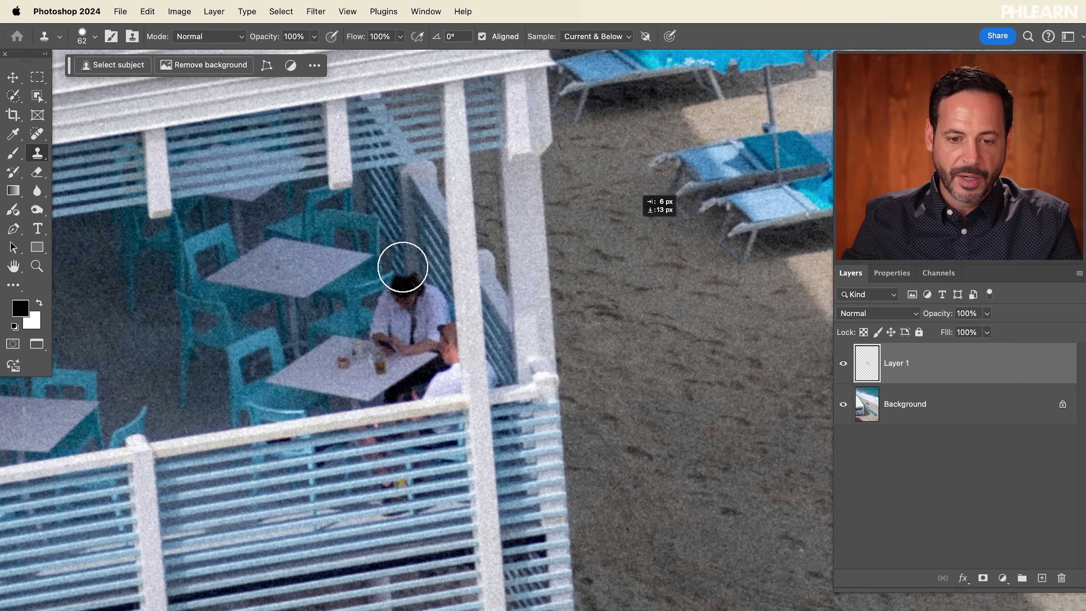
pyautogui.moveTo(402, 270); pyautogui.dragTo(410, 289)
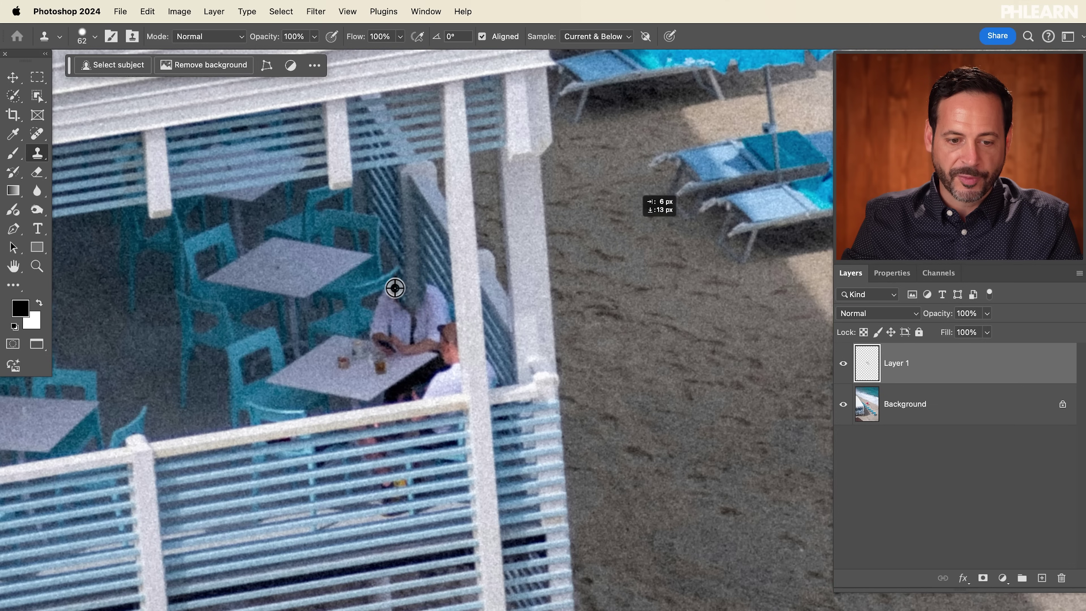
pyautogui.moveTo(395, 282)
pyautogui.mouseDown()
pyautogui.moveTo(398, 333)
pyautogui.moveTo(395, 300)
pyautogui.mouseUp()
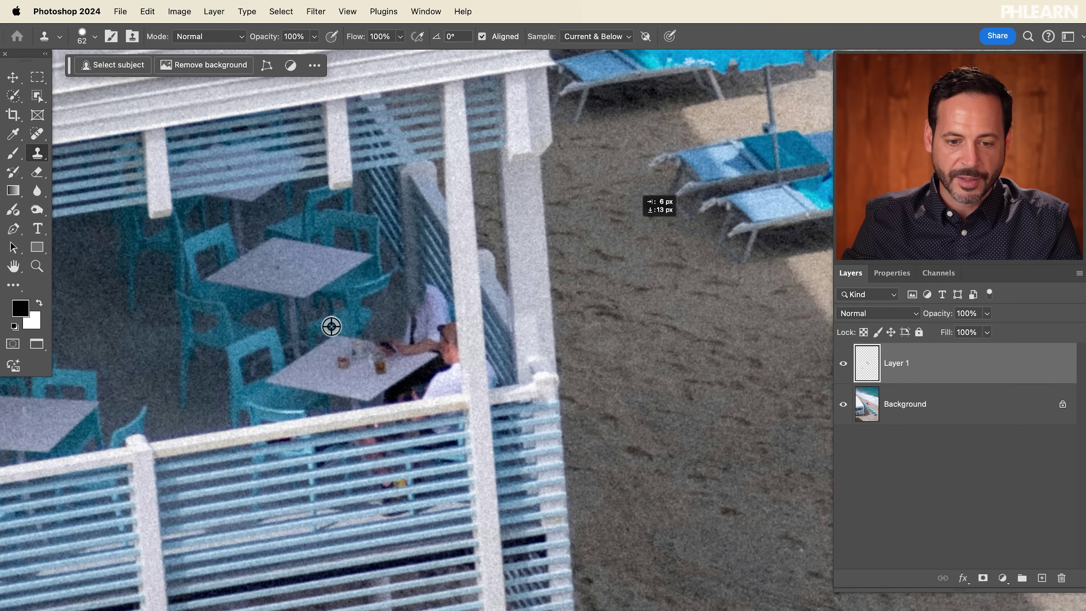
pyautogui.moveTo(370, 316); pyautogui.dragTo(341, 324)
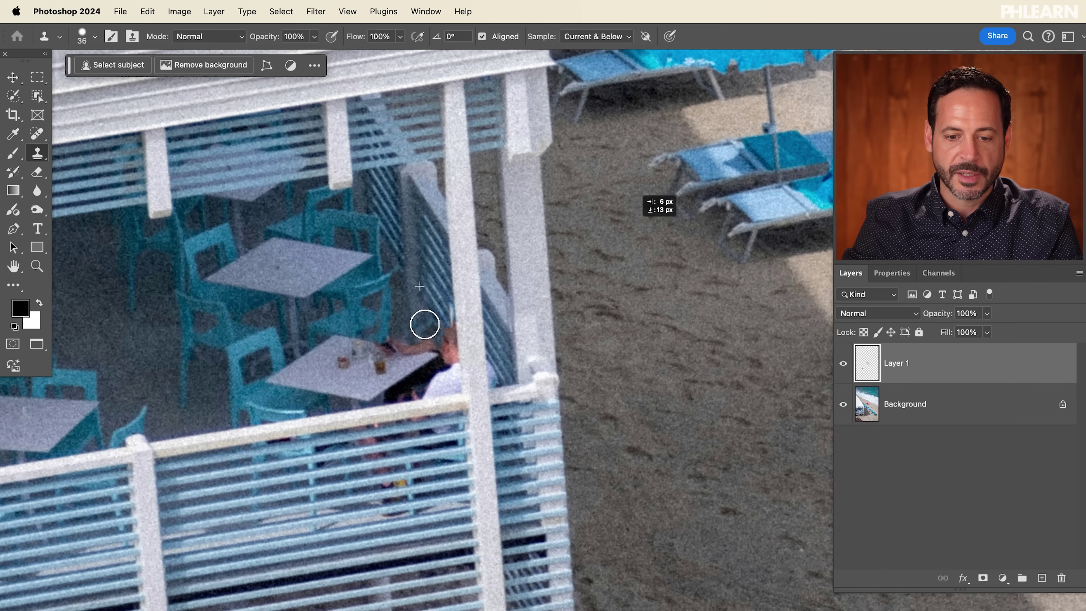
pyautogui.keyDown('alt'); pyautogui.click(334, 348); pyautogui.keyUp('alt')
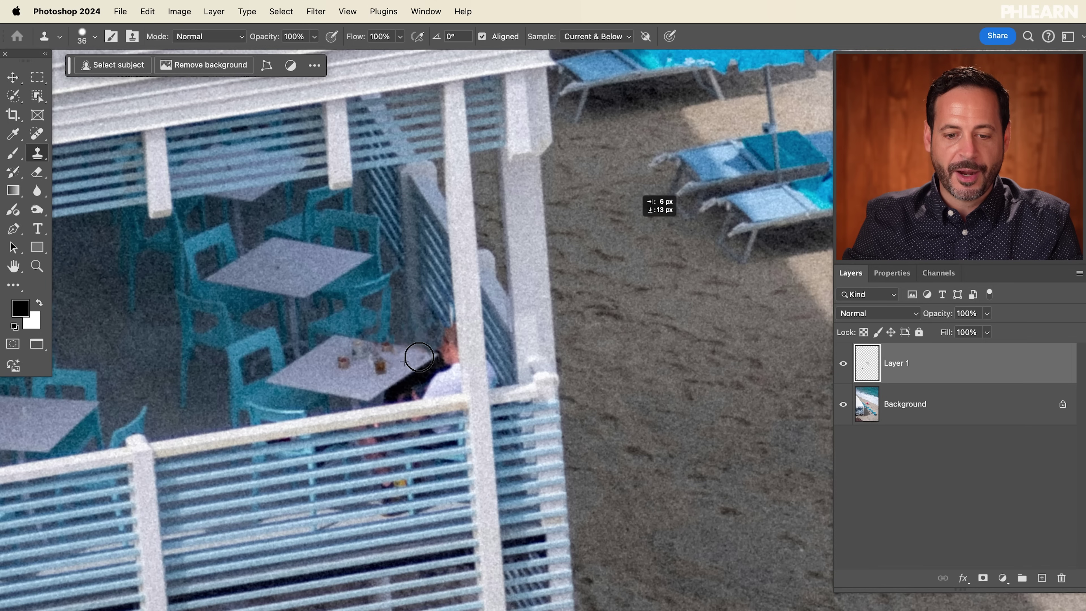
# Reduce the Clone Stamp brush size to 19 for the small details around the pavilion table.
pyautogui.scroll(-5, 419, 357)
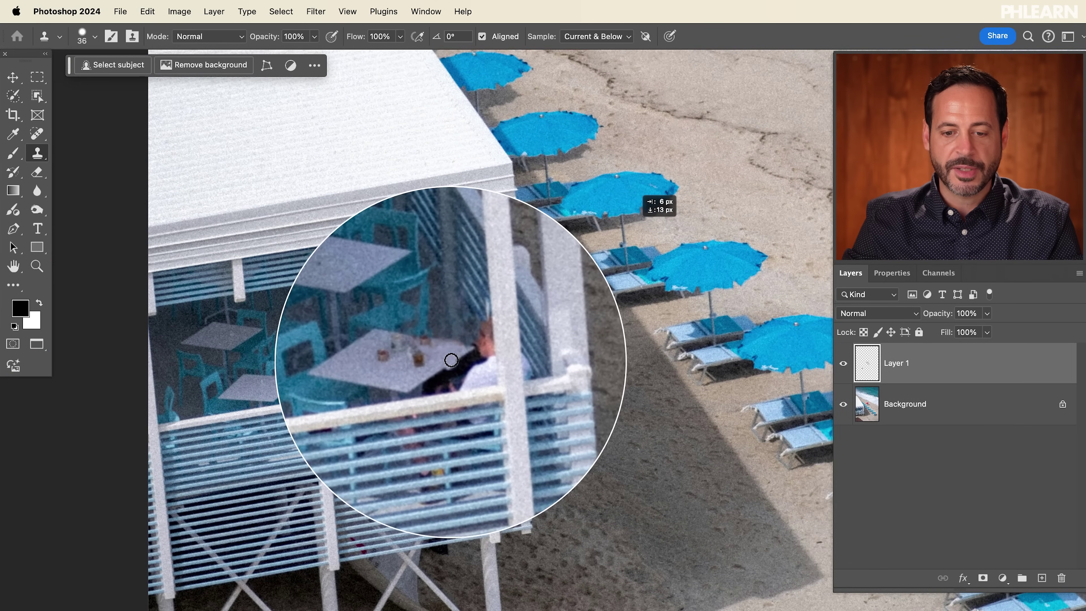
pyautogui.scroll(5, 483, 360)
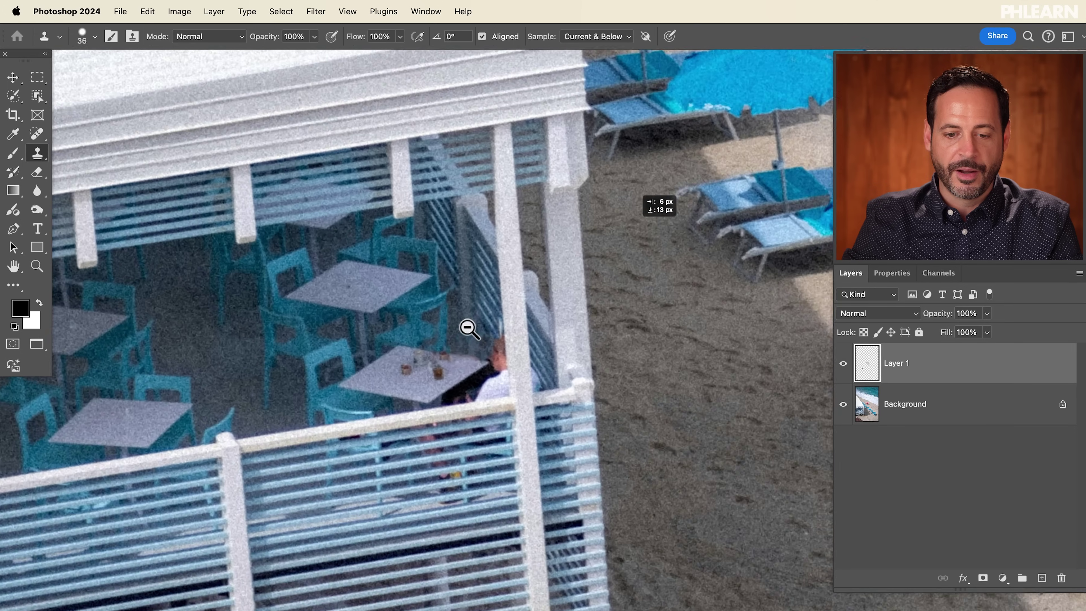
pyautogui.press('[')
pyautogui.press('[')
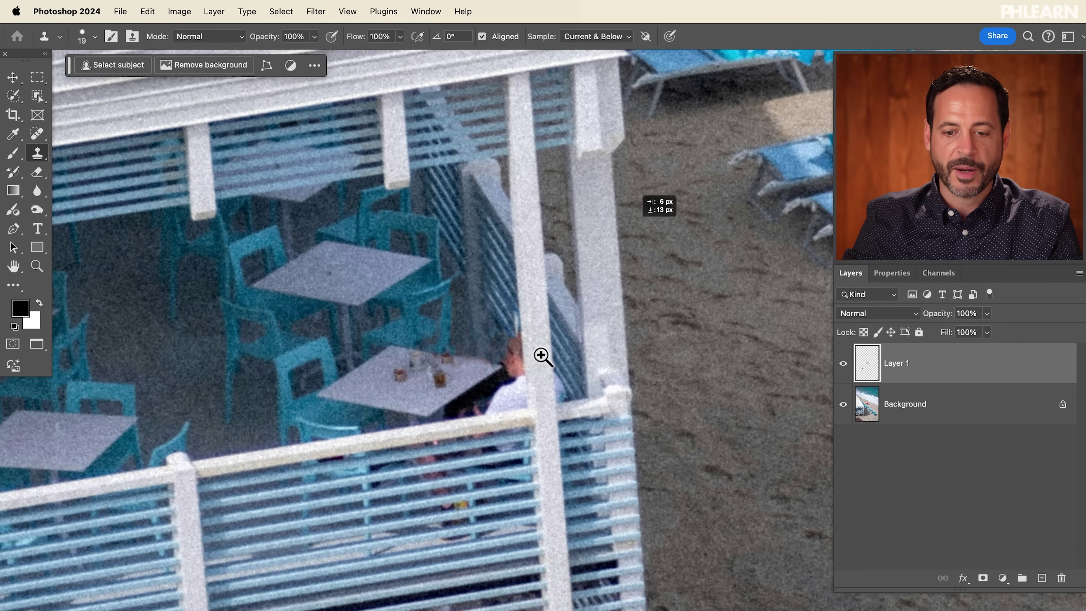
pyautogui.scroll(-6, 538, 358)
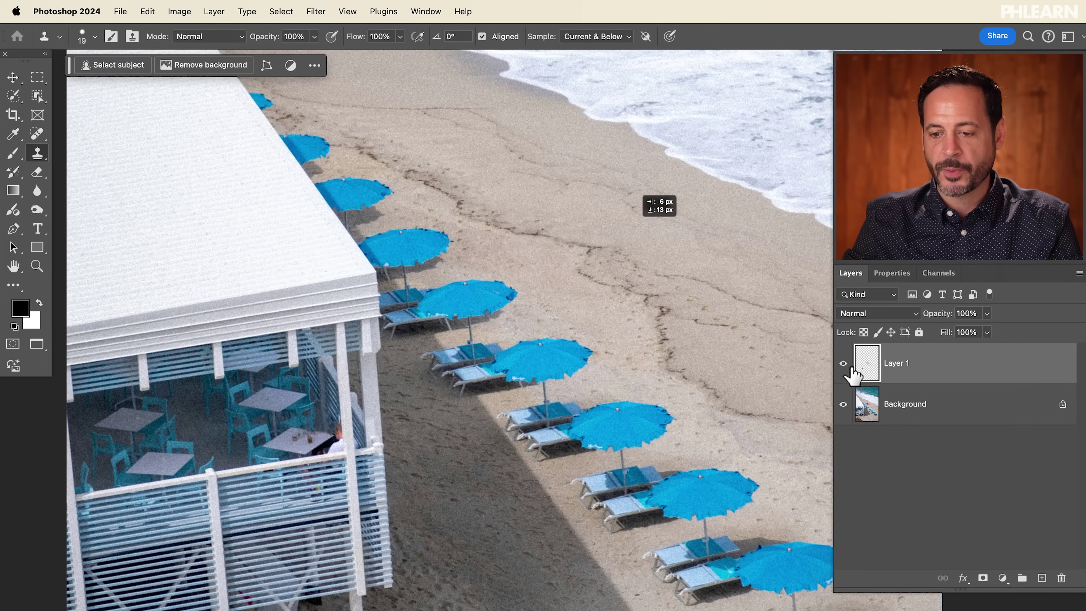
# Rename Layer 1 as Clone Stamp.
pyautogui.doubleClick(896, 363)
pyautogui.write('Clo')
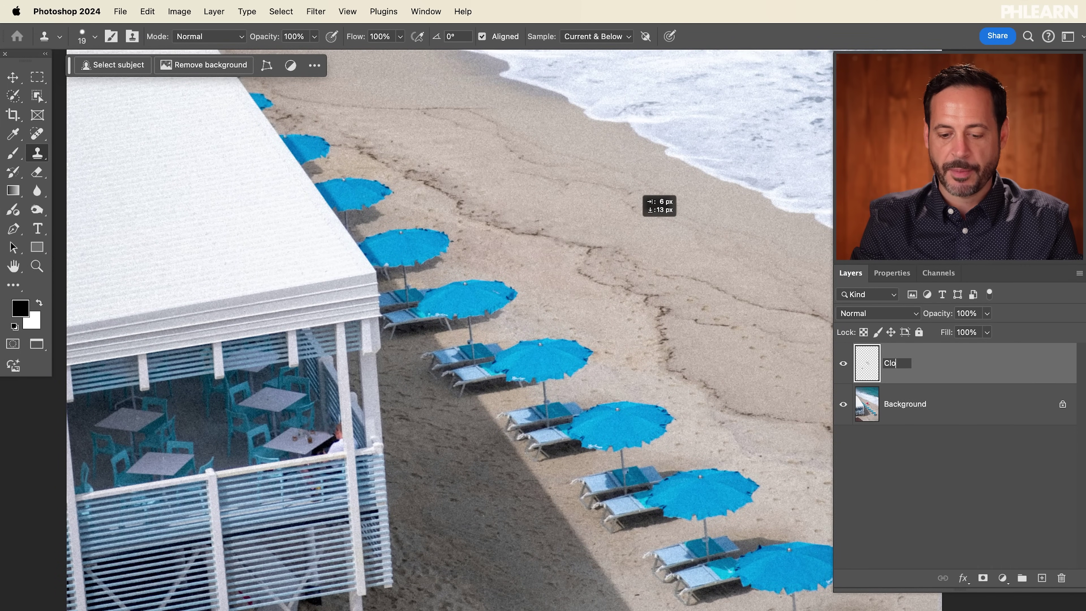
pyautogui.write('ne Stamp')
pyautogui.press('Return')
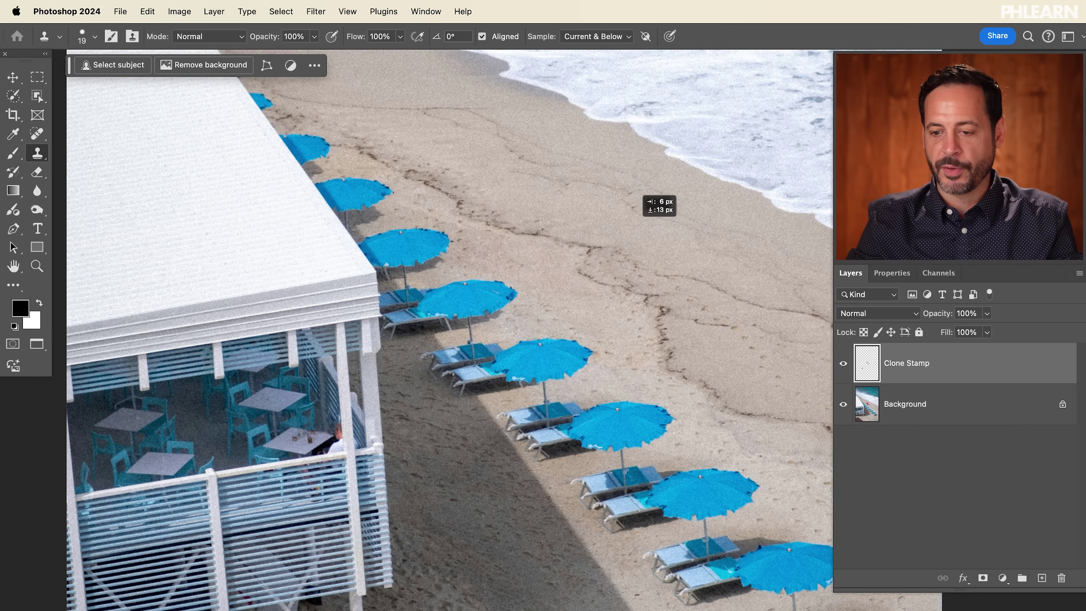
# Hide the Clone Stamp layer and add a new empty layer directly above the Background.
pyautogui.click(843, 363)
pyautogui.click(956, 415)
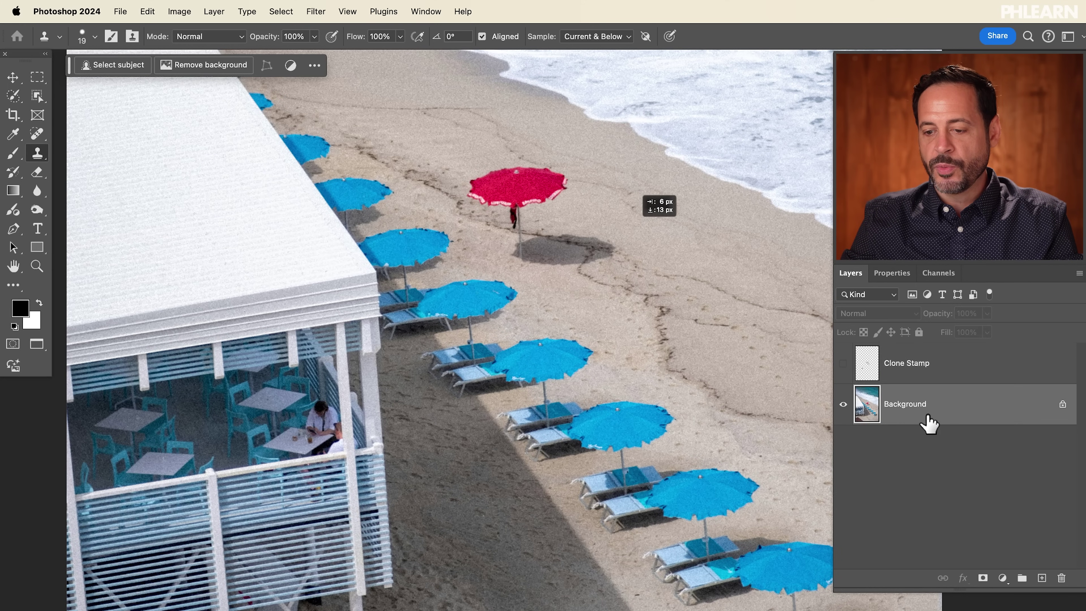
pyautogui.click(1041, 583)
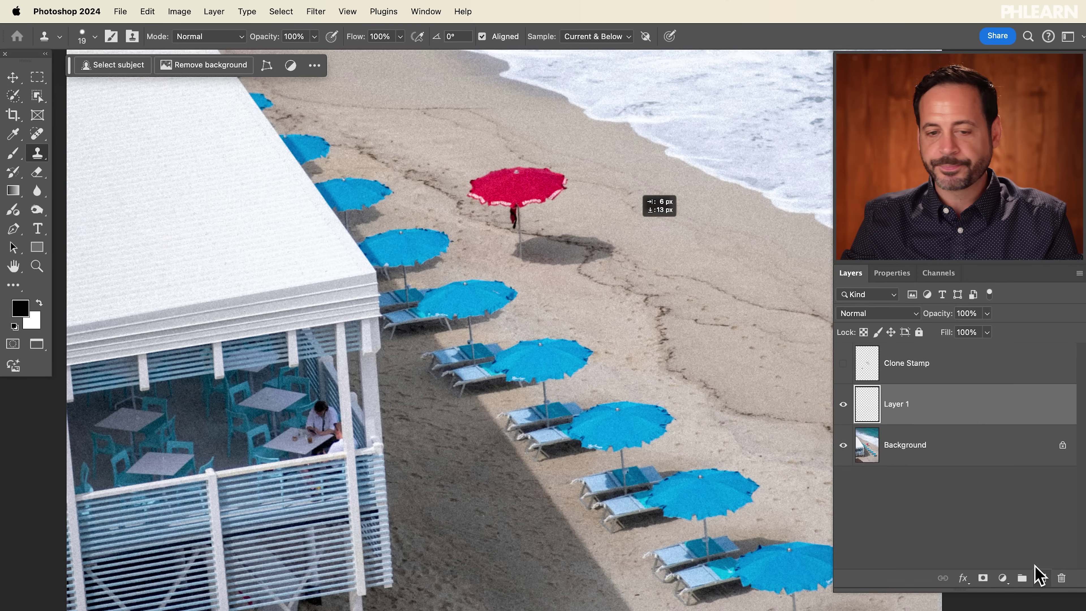
# Remove the red umbrella, its cloth, pole and shadow with the Content-Aware Spot Healing Brush at size 268, and rename the layer Spot Healing.
pyautogui.click(37, 134)
pyautogui.rightClick(37, 138)
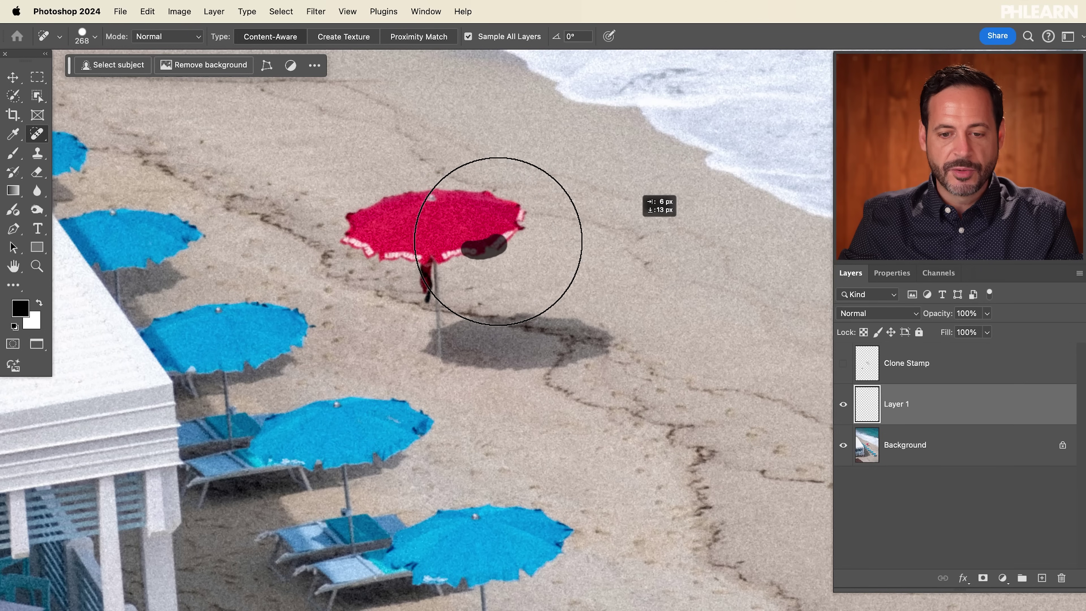
pyautogui.moveTo(494, 238)
pyautogui.mouseDown()
pyautogui.moveTo(516, 220)
pyautogui.moveTo(509, 229)
pyautogui.moveTo(441, 211)
pyautogui.moveTo(381, 216)
pyautogui.moveTo(345, 237)
pyautogui.moveTo(465, 236)
pyautogui.mouseUp()
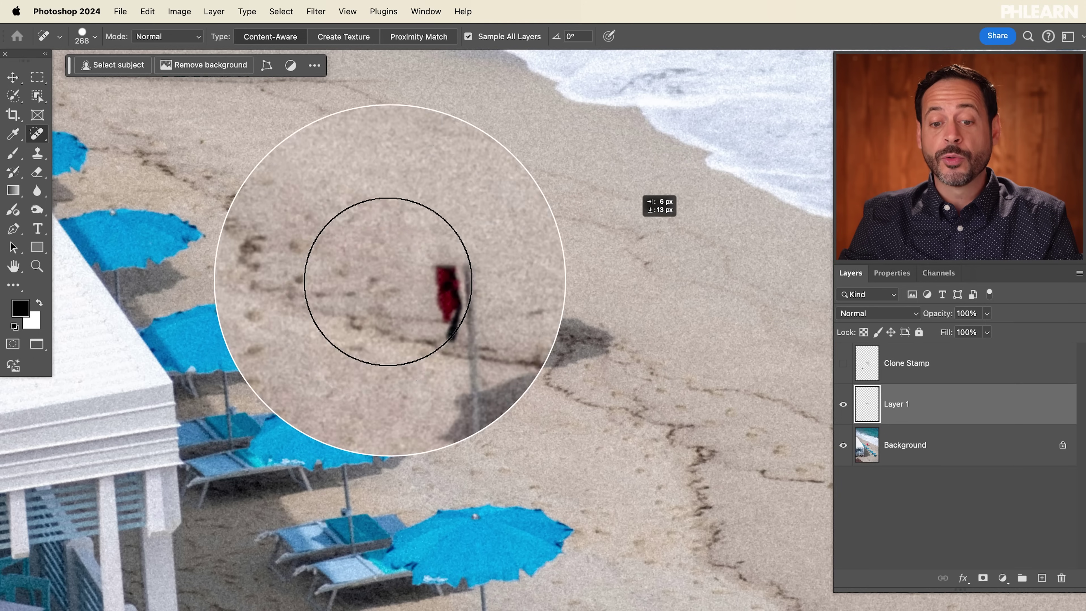
pyautogui.moveTo(421, 281)
pyautogui.mouseDown()
pyautogui.moveTo(431, 338)
pyautogui.moveTo(448, 372)
pyautogui.moveTo(437, 355)
pyautogui.moveTo(448, 329)
pyautogui.moveTo(478, 316)
pyautogui.moveTo(579, 321)
pyautogui.moveTo(604, 352)
pyautogui.moveTo(454, 365)
pyautogui.moveTo(442, 350)
pyautogui.moveTo(598, 326)
pyautogui.mouseUp()
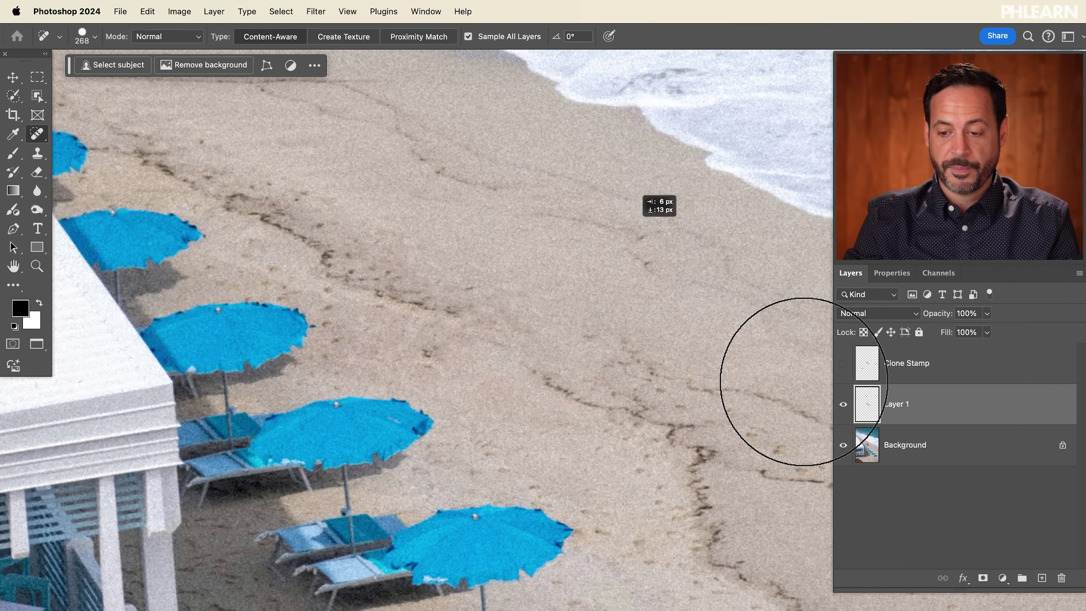
pyautogui.doubleClick(880, 408)
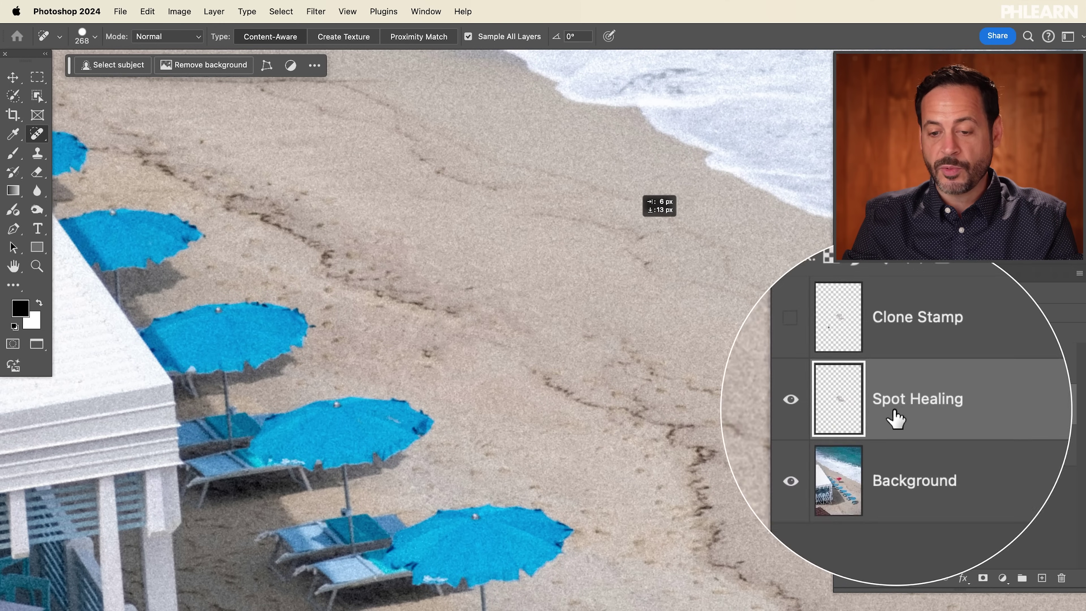
# Paint over the nearest blue umbrella at the end of the row and its two loungers with the Spot Healing Brush.
pyautogui.keyDown('alt'); pyautogui.keyDown('super'); pyautogui.click(611, 417); pyautogui.keyUp('super'); pyautogui.keyUp('alt')
pyautogui.moveTo(599, 454)
pyautogui.mouseDown()
pyautogui.moveTo(495, 231)
pyautogui.moveTo(494, 361)
pyautogui.moveTo(559, 433)
pyautogui.moveTo(510, 363)
pyautogui.mouseUp()
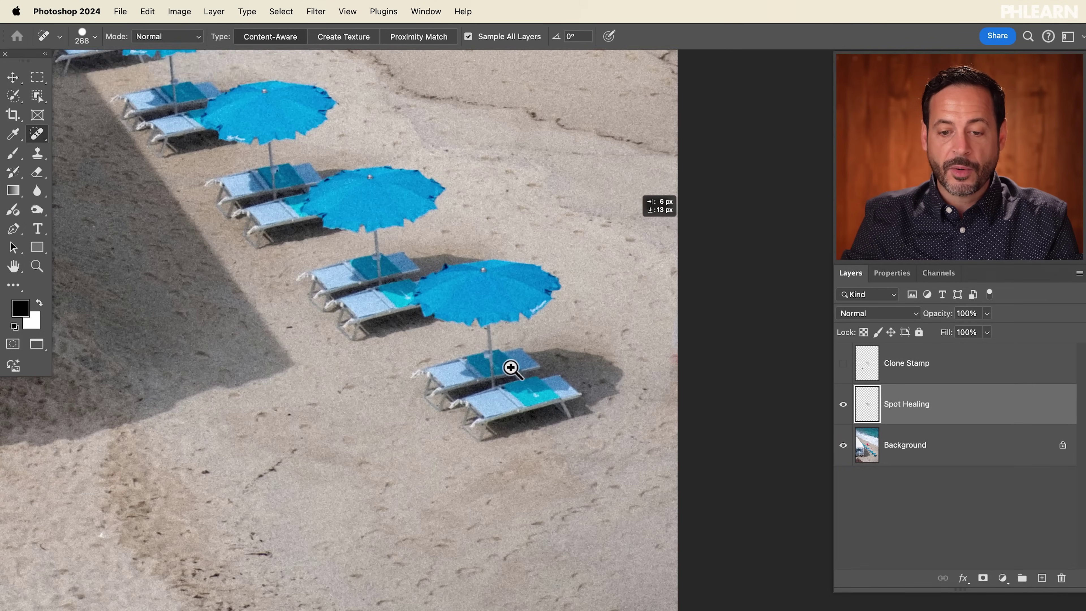
pyautogui.keyDown('super'); pyautogui.click(463, 334); pyautogui.keyUp('super')
pyautogui.moveTo(434, 410)
pyautogui.mouseDown()
pyautogui.moveTo(448, 394)
pyautogui.moveTo(439, 400)
pyautogui.moveTo(448, 392)
pyautogui.moveTo(446, 454)
pyautogui.moveTo(475, 485)
pyautogui.moveTo(566, 454)
pyautogui.moveTo(553, 452)
pyautogui.moveTo(613, 457)
pyautogui.moveTo(650, 442)
pyautogui.moveTo(673, 402)
pyautogui.moveTo(631, 393)
pyautogui.moveTo(584, 429)
pyautogui.moveTo(569, 398)
pyautogui.moveTo(508, 383)
pyautogui.moveTo(444, 398)
pyautogui.moveTo(496, 380)
pyautogui.moveTo(573, 289)
pyautogui.moveTo(541, 308)
pyautogui.moveTo(510, 273)
pyautogui.mouseUp()
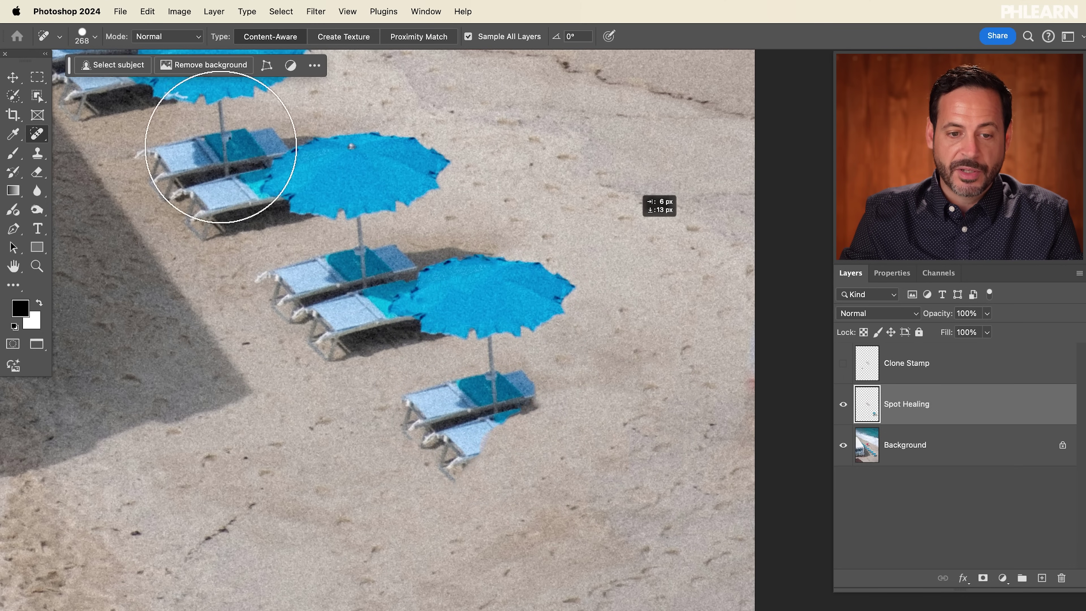
pyautogui.moveTo(426, 437)
pyautogui.mouseDown()
pyautogui.moveTo(480, 415)
pyautogui.moveTo(483, 384)
pyautogui.moveTo(518, 416)
pyautogui.mouseUp()
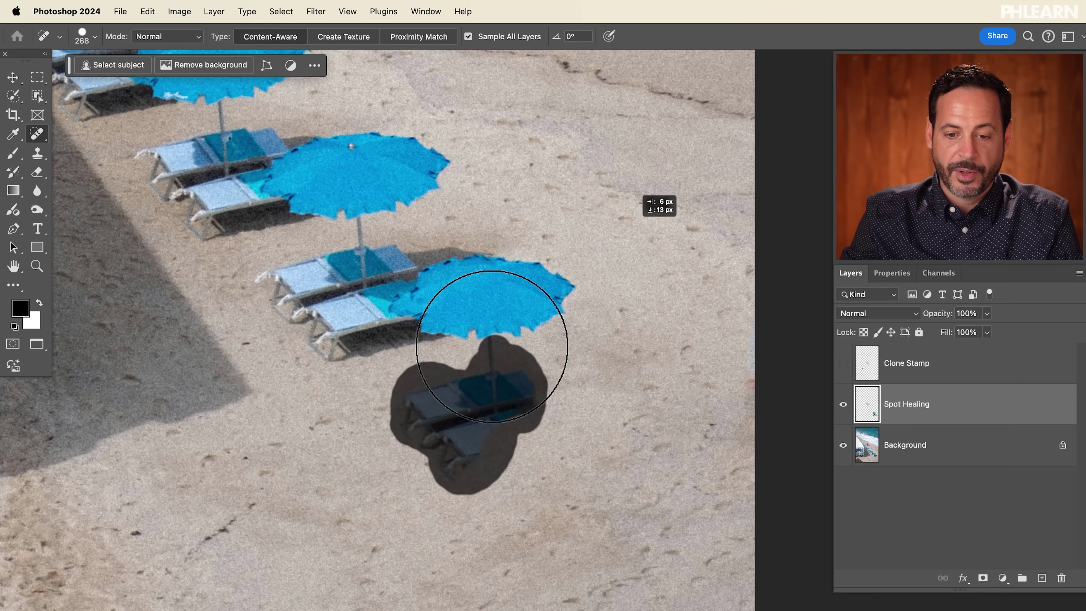
pyautogui.moveTo(410, 432)
pyautogui.mouseDown()
pyautogui.moveTo(471, 412)
pyautogui.moveTo(470, 381)
pyautogui.mouseUp()
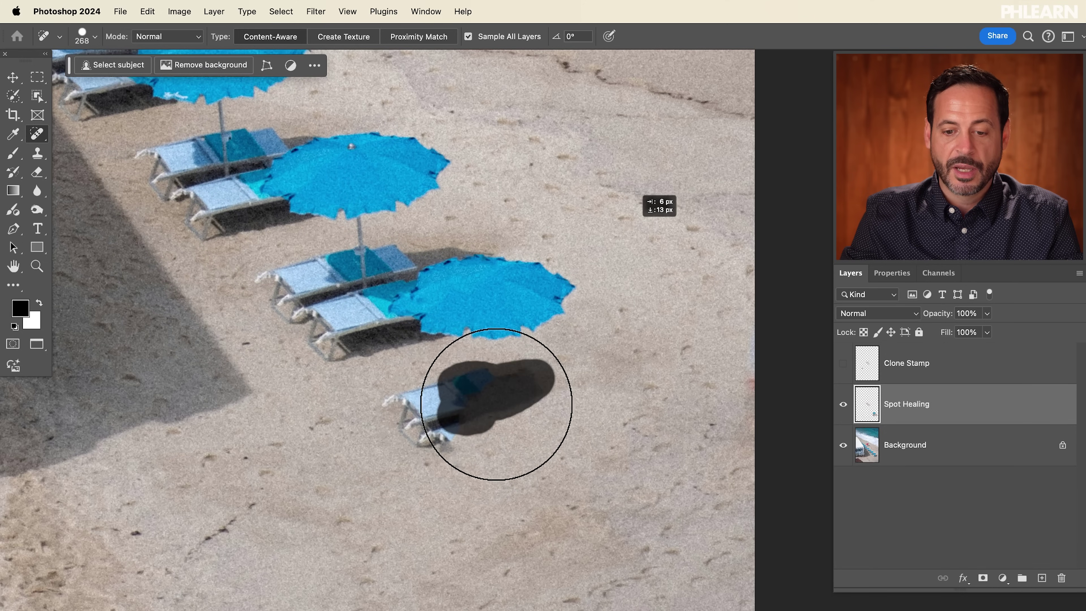
pyautogui.moveTo(515, 337)
pyautogui.mouseDown()
pyautogui.moveTo(494, 329)
pyautogui.moveTo(505, 340)
pyautogui.moveTo(492, 317)
pyautogui.moveTo(500, 305)
pyautogui.moveTo(470, 287)
pyautogui.moveTo(430, 274)
pyautogui.moveTo(406, 304)
pyautogui.mouseUp()
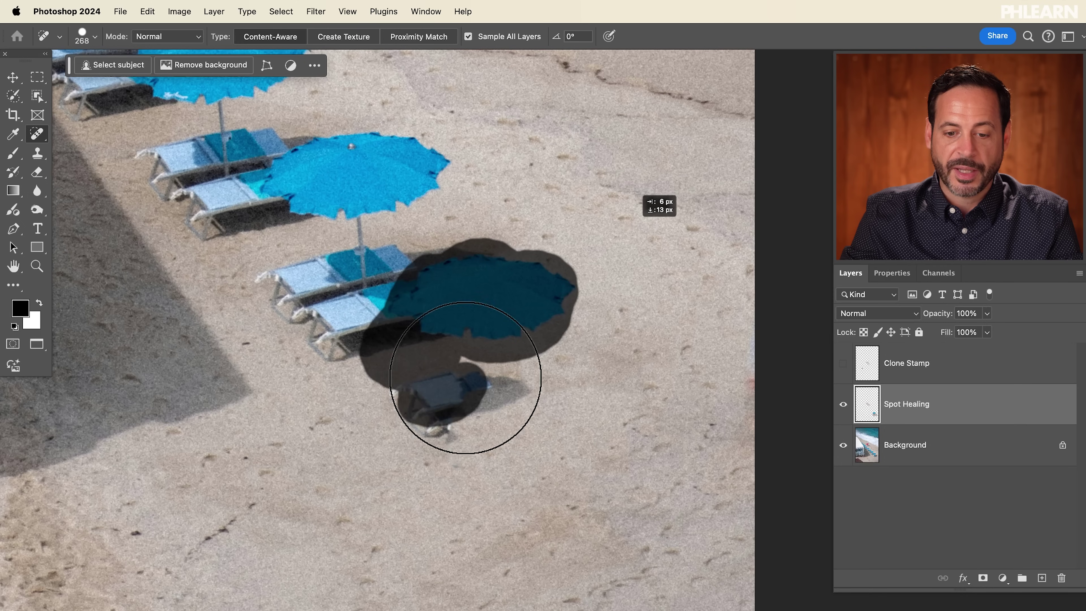
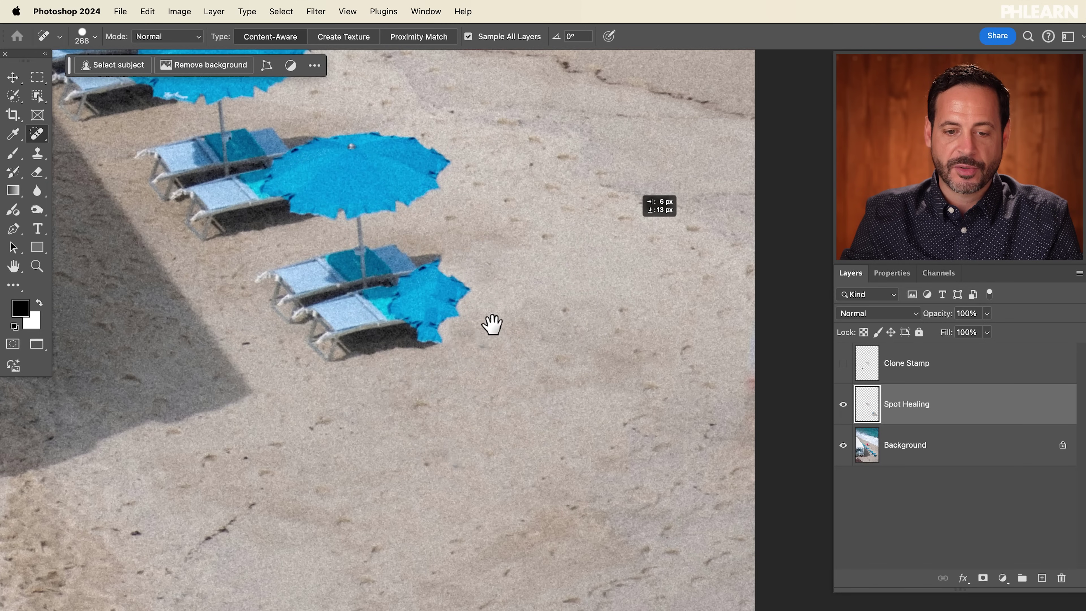
# Paint out the red-brown roof in the near corner of the beach with the Spot Healing Brush.
pyautogui.moveTo(471, 335); pyautogui.dragTo(613, 223)
pyautogui.click(613, 223)
pyautogui.keyDown('alt'); pyautogui.click(400, 330); pyautogui.keyUp('alt')
pyautogui.moveTo(553, 303); pyautogui.dragTo(446, 308)
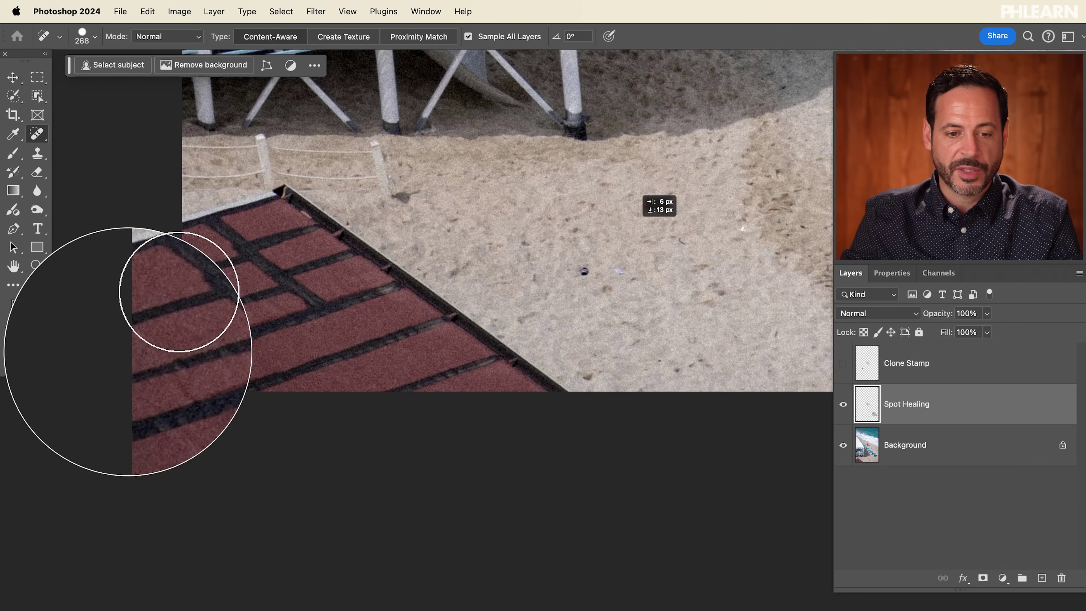
pyautogui.moveTo(189, 250)
pyautogui.mouseDown()
pyautogui.moveTo(213, 226)
pyautogui.moveTo(194, 218)
pyautogui.moveTo(296, 197)
pyautogui.mouseUp()
pyautogui.moveTo(514, 360); pyautogui.dragTo(423, 329)
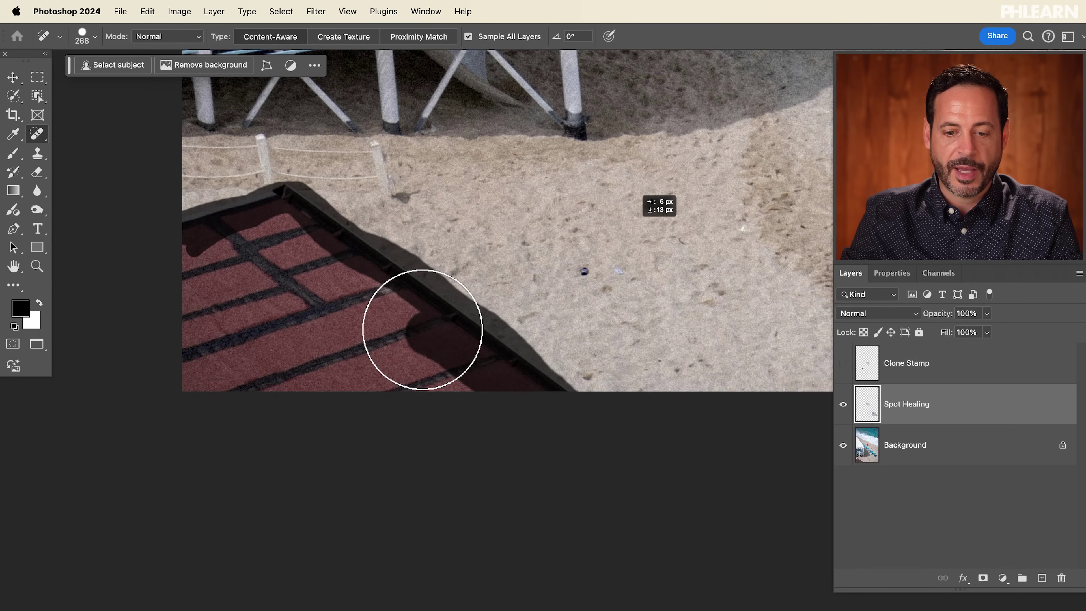
pyautogui.moveTo(242, 378)
pyautogui.mouseDown()
pyautogui.moveTo(184, 287)
pyautogui.moveTo(286, 252)
pyautogui.moveTo(265, 239)
pyautogui.mouseUp()
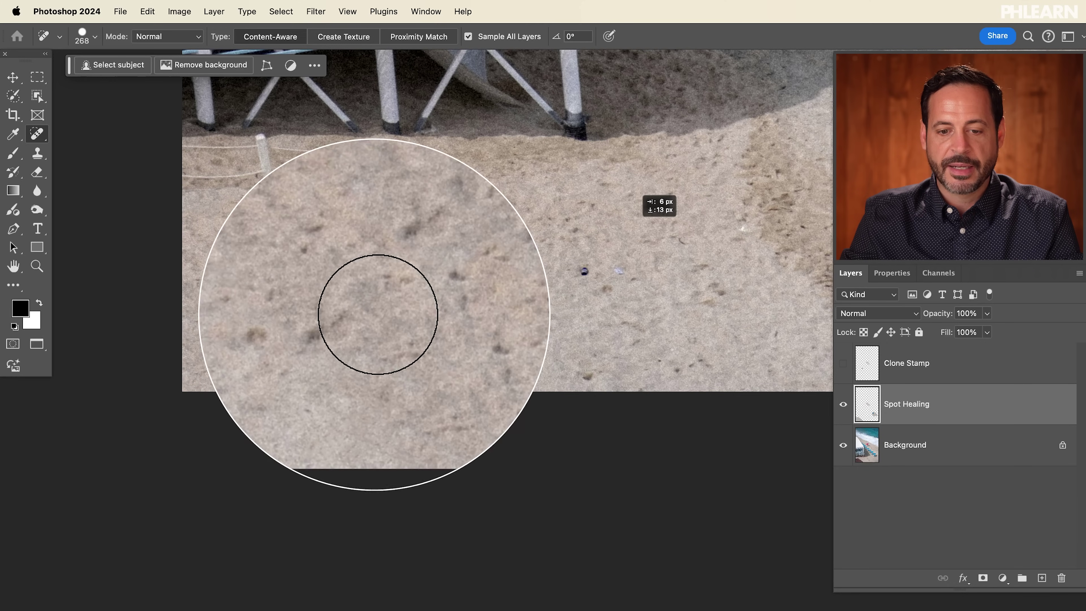
pyautogui.moveTo(602, 338); pyautogui.dragTo(469, 366)
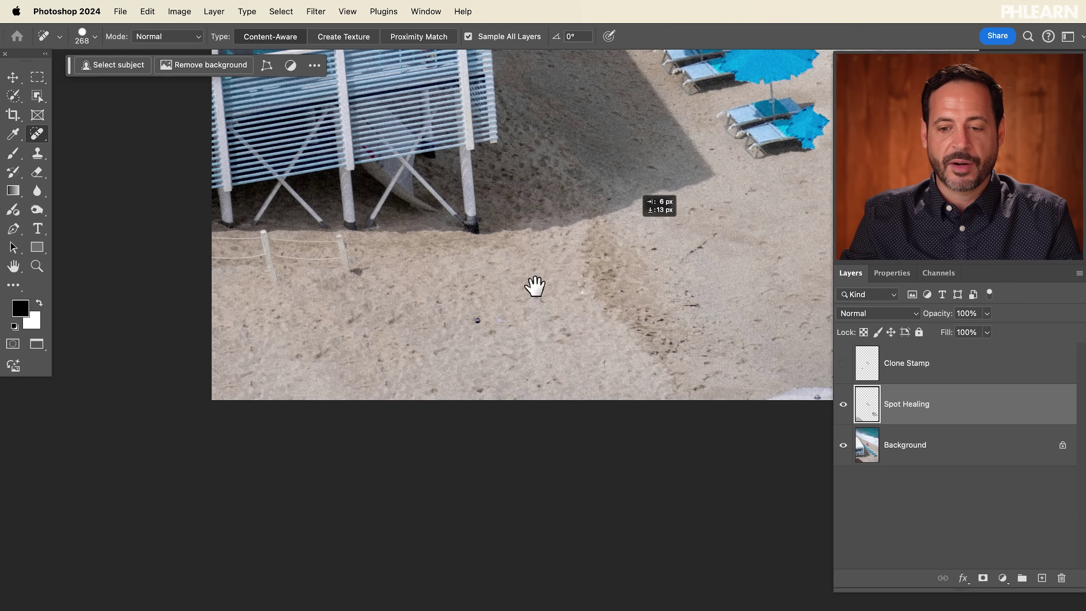
# Paint over the person seated at the café terrace table with the Spot Healing Brush.
pyautogui.moveTo(533, 286); pyautogui.dragTo(516, 483)
pyautogui.moveTo(392, 185); pyautogui.dragTo(456, 257)
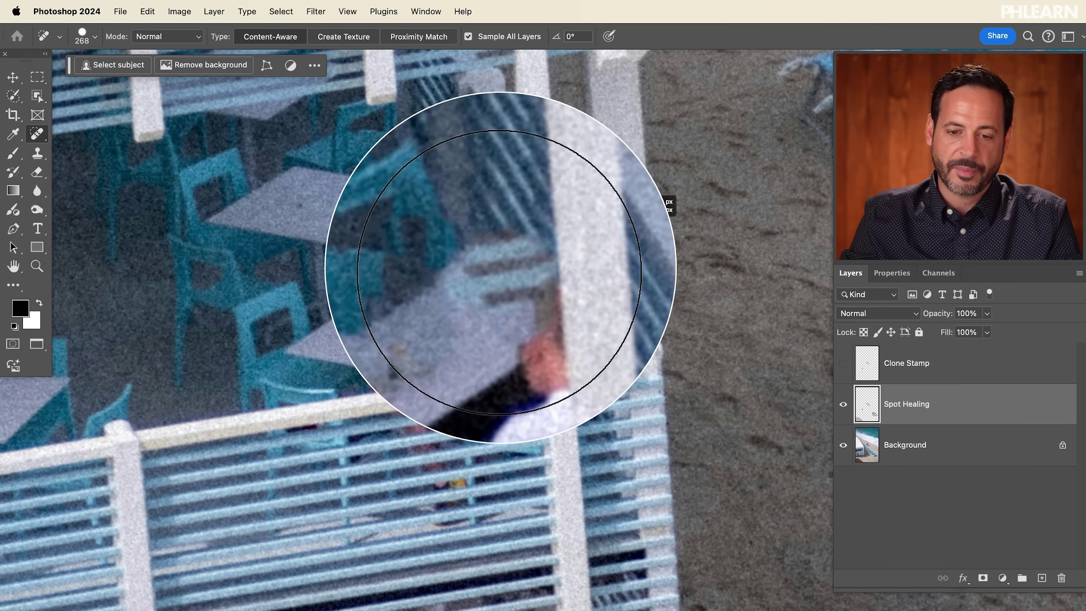
pyautogui.scroll(-8, 639, 319)
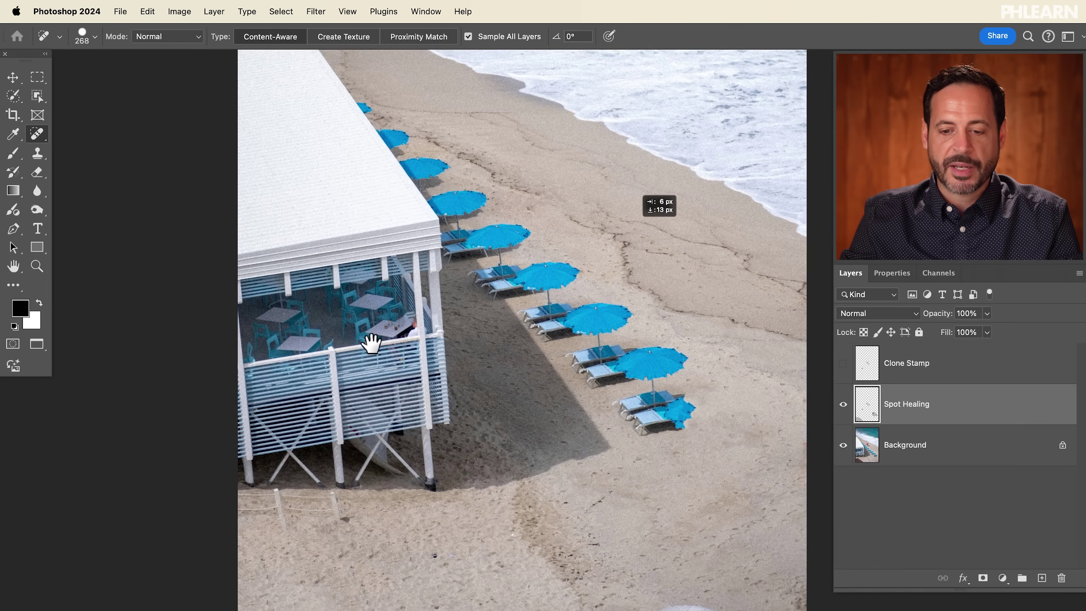
pyautogui.moveTo(371, 342); pyautogui.dragTo(353, 346)
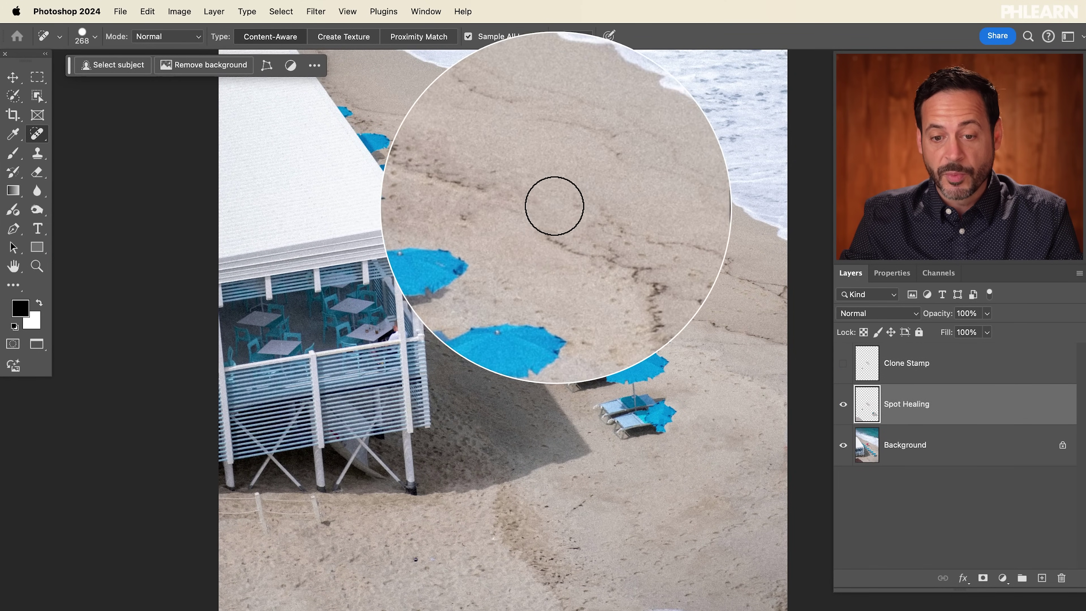
# Examine the sand where the red umbrella stood, comparing it with the Spot Healing layer shown and hidden.
pyautogui.click(843, 406)
pyautogui.click(843, 406)
pyautogui.keyDown('super'); pyautogui.click(562, 203); pyautogui.keyUp('super')
pyautogui.keyDown('super'); pyautogui.click(497, 387); pyautogui.keyUp('super')
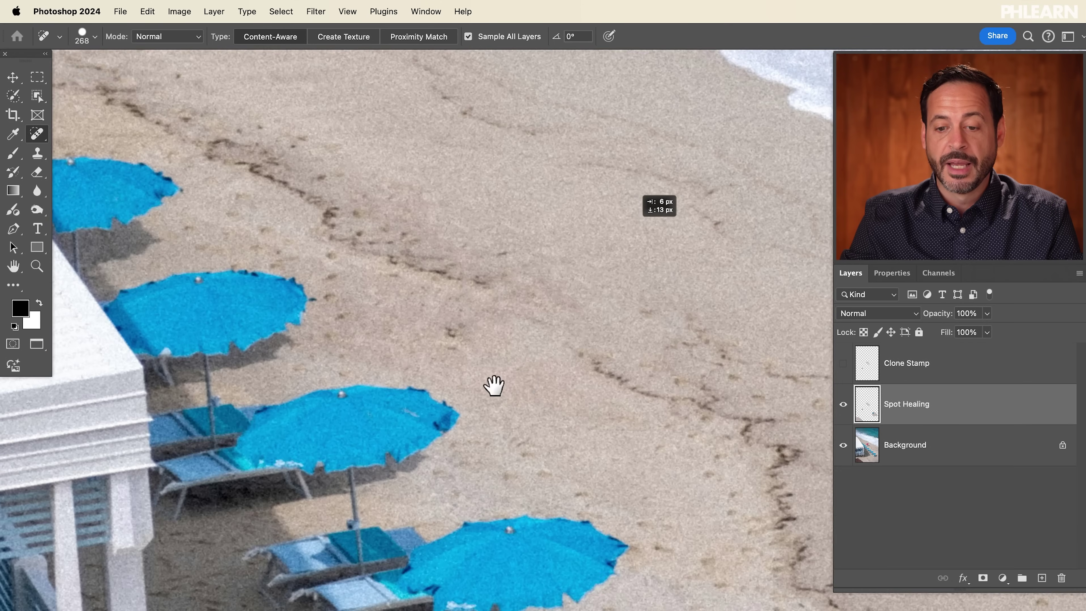
pyautogui.click(843, 405)
pyautogui.click(843, 404)
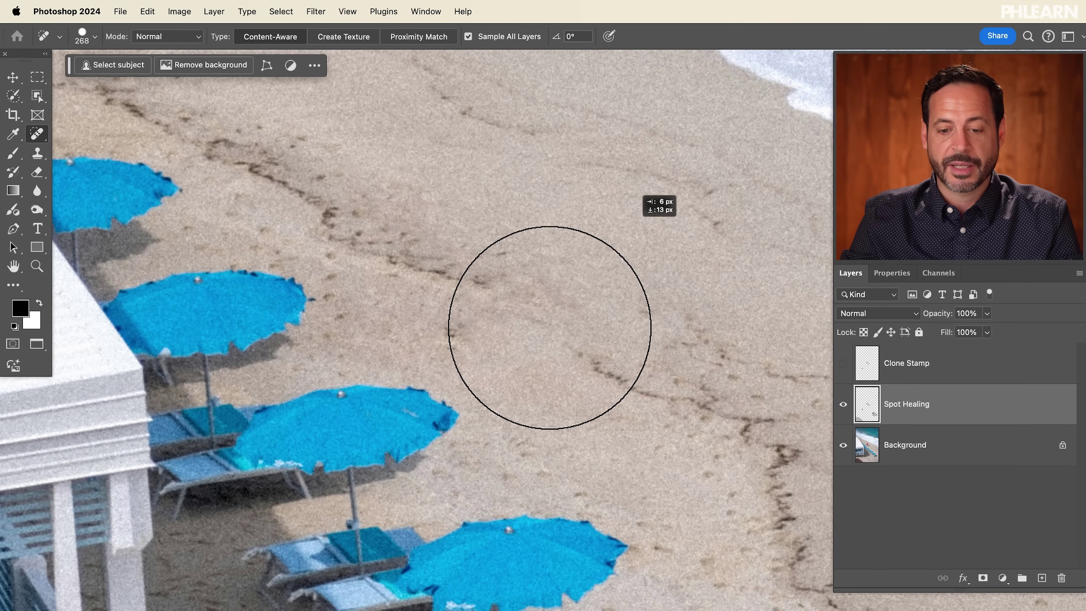
pyautogui.keyDown('alt'); pyautogui.keyDown('super'); pyautogui.click(562, 380); pyautogui.keyUp('super'); pyautogui.keyUp('alt')
pyautogui.keyDown('alt'); pyautogui.keyDown('super'); pyautogui.click(531, 387); pyautogui.keyUp('super'); pyautogui.keyUp('alt')
pyautogui.keyDown('alt'); pyautogui.keyDown('super'); pyautogui.click(497, 371); pyautogui.keyUp('super'); pyautogui.keyUp('alt')
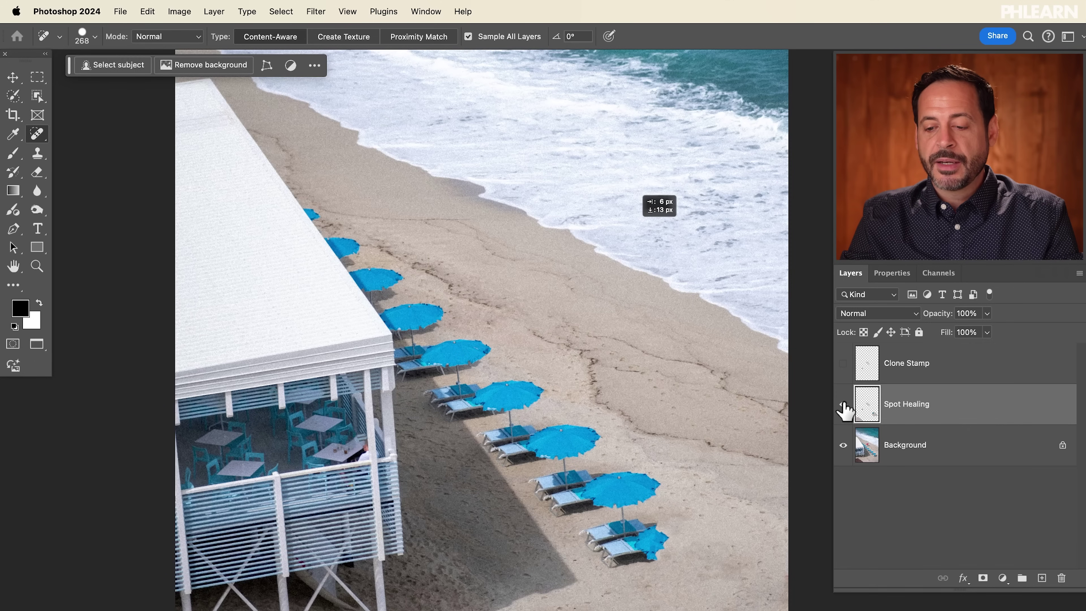
# Hide the Spot Healing layer and add a new empty layer directly above the Background.
pyautogui.click(843, 404)
pyautogui.click(941, 446)
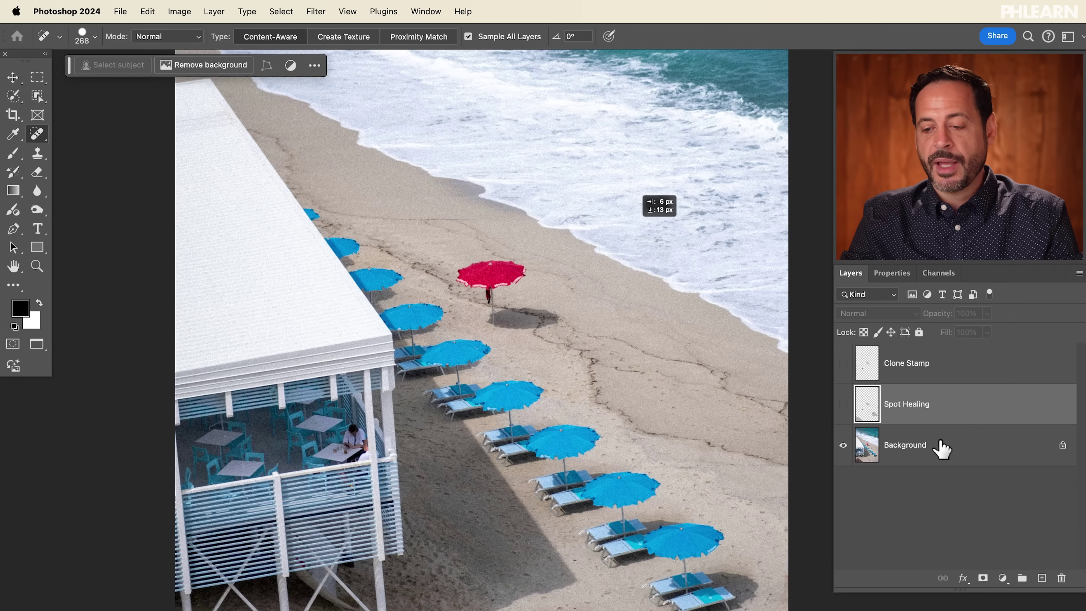
pyautogui.click(1041, 578)
# Select the red umbrella, its pole and its shadow with the Selection Brush at size 191.
pyautogui.moveTo(556, 508); pyautogui.dragTo(535, 415)
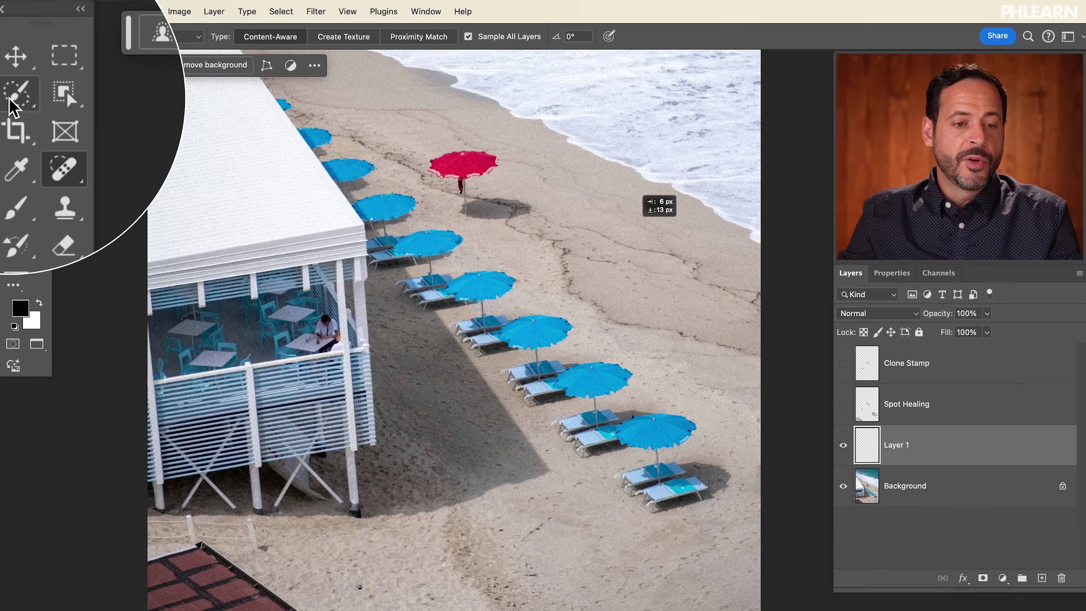
pyautogui.click(9, 105)
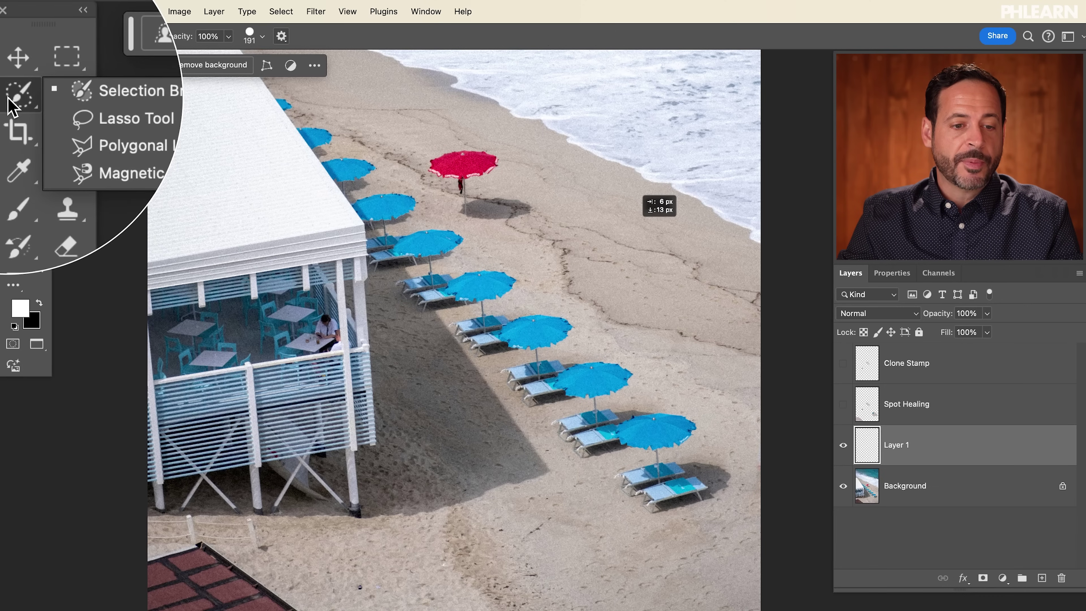
pyautogui.click(76, 96)
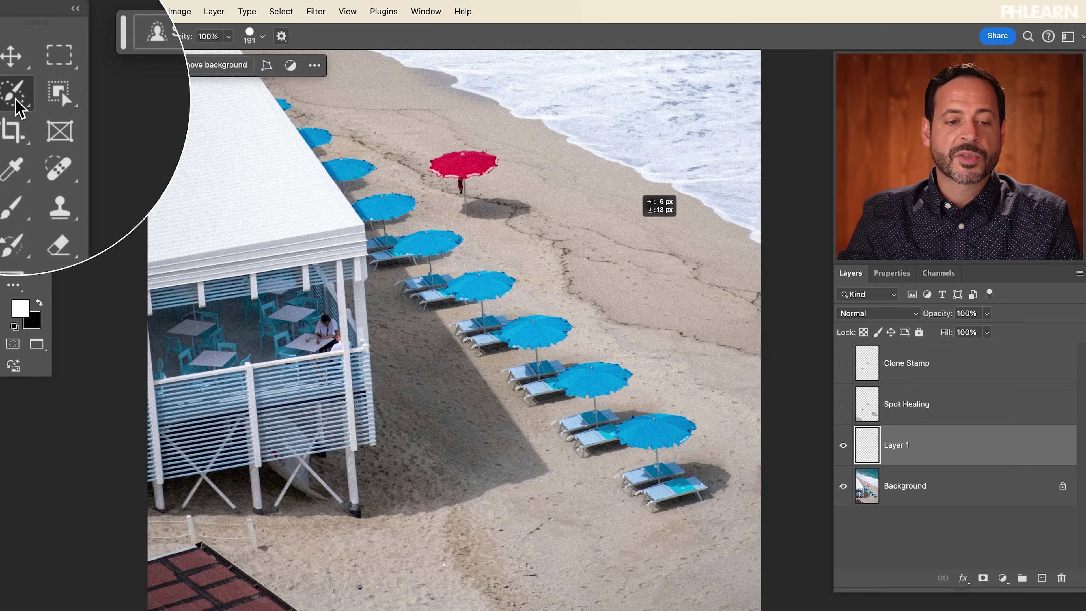
pyautogui.moveTo(472, 209)
pyautogui.mouseDown()
pyautogui.moveTo(516, 184)
pyautogui.moveTo(497, 262)
pyautogui.moveTo(465, 296)
pyautogui.mouseUp()
pyautogui.moveTo(366, 242)
pyautogui.mouseDown()
pyautogui.moveTo(353, 223)
pyautogui.moveTo(391, 204)
pyautogui.moveTo(506, 228)
pyautogui.moveTo(491, 243)
pyautogui.moveTo(430, 250)
pyautogui.moveTo(421, 282)
pyautogui.moveTo(427, 348)
pyautogui.moveTo(443, 364)
pyautogui.moveTo(539, 378)
pyautogui.moveTo(585, 371)
pyautogui.moveTo(602, 353)
pyautogui.moveTo(546, 333)
pyautogui.moveTo(454, 345)
pyautogui.mouseUp()
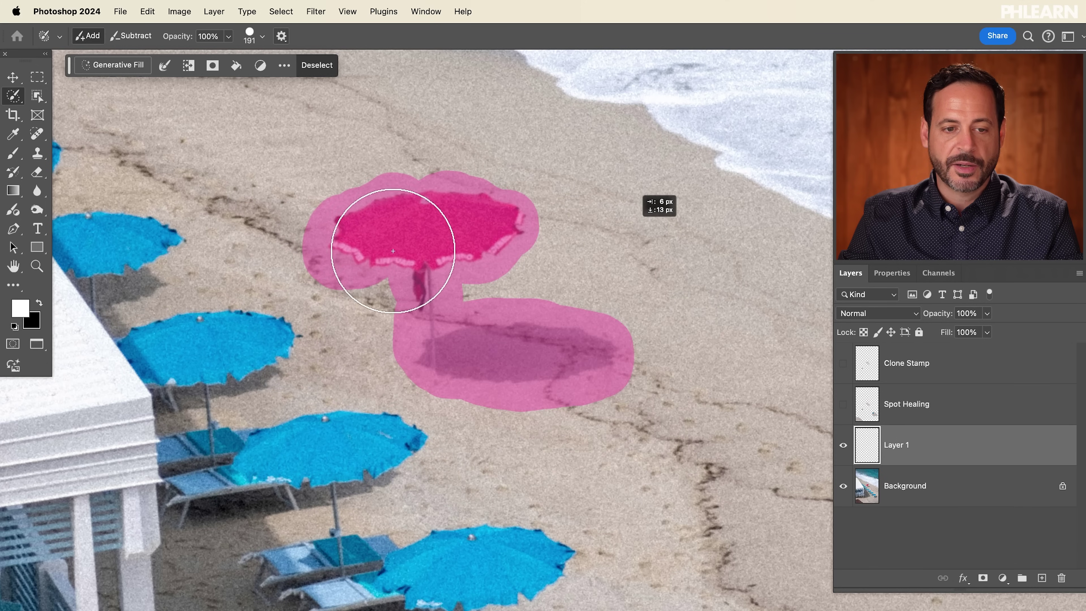
# Replace the selected red umbrella using Generative Fill with an empty prompt, compare the variations and keep the second one.
pyautogui.click(125, 66)
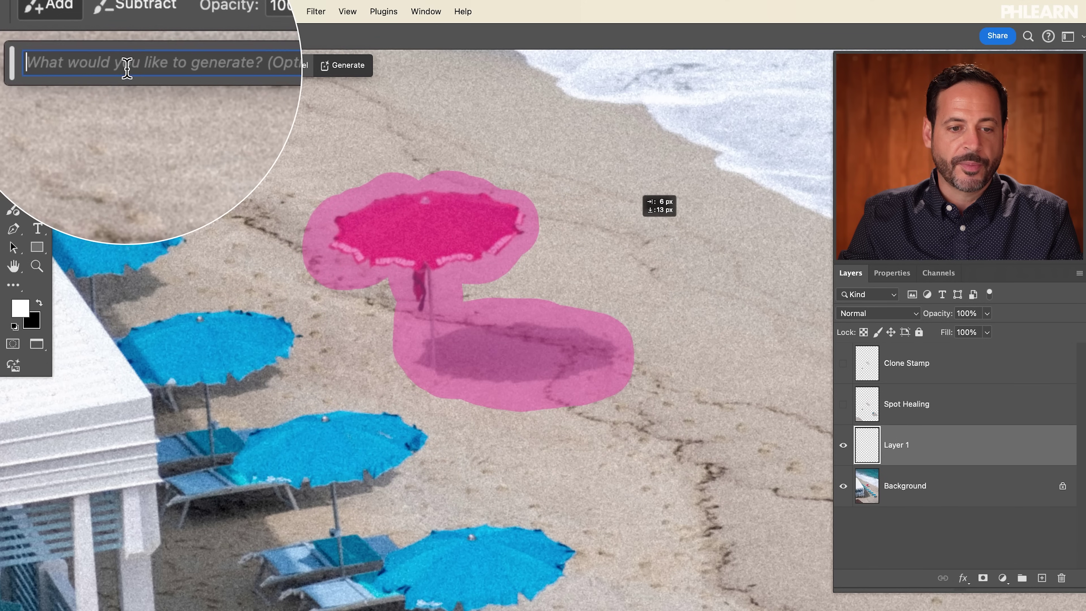
pyautogui.click(341, 65)
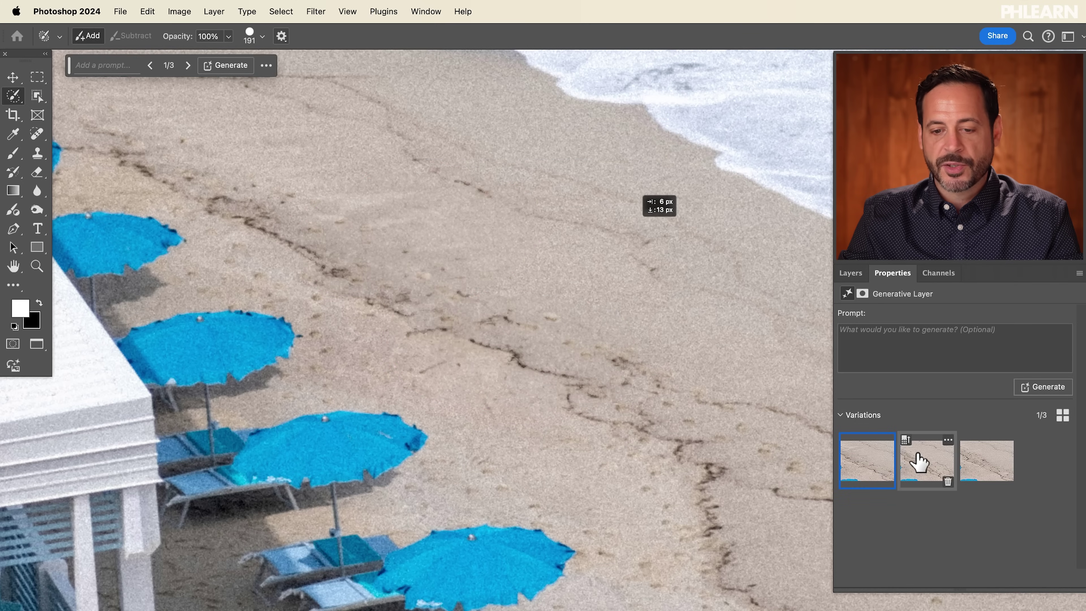
pyautogui.click(923, 461)
pyautogui.click(980, 465)
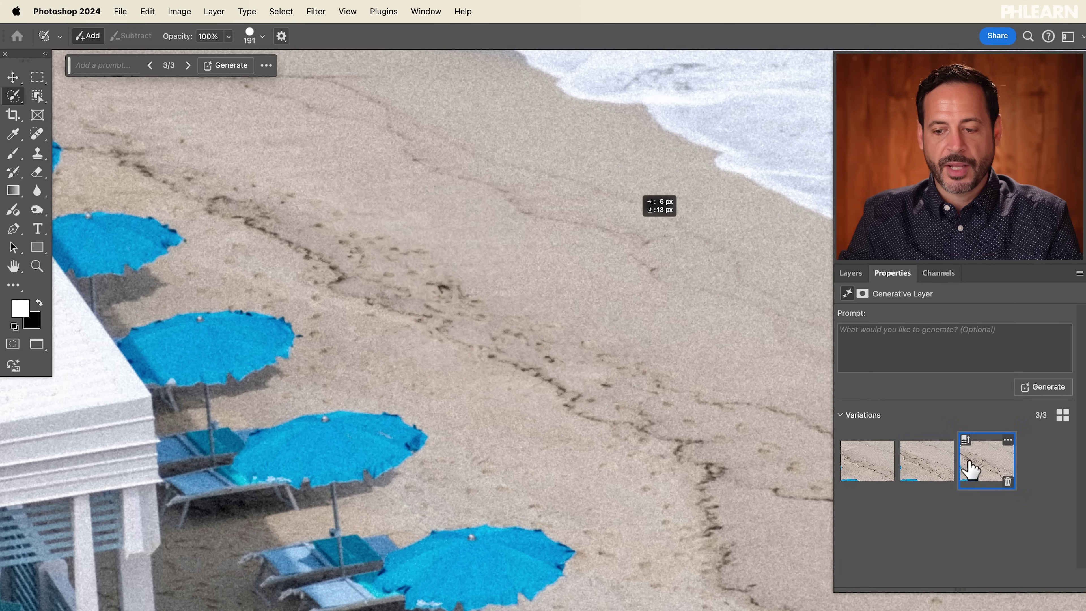
pyautogui.click(922, 459)
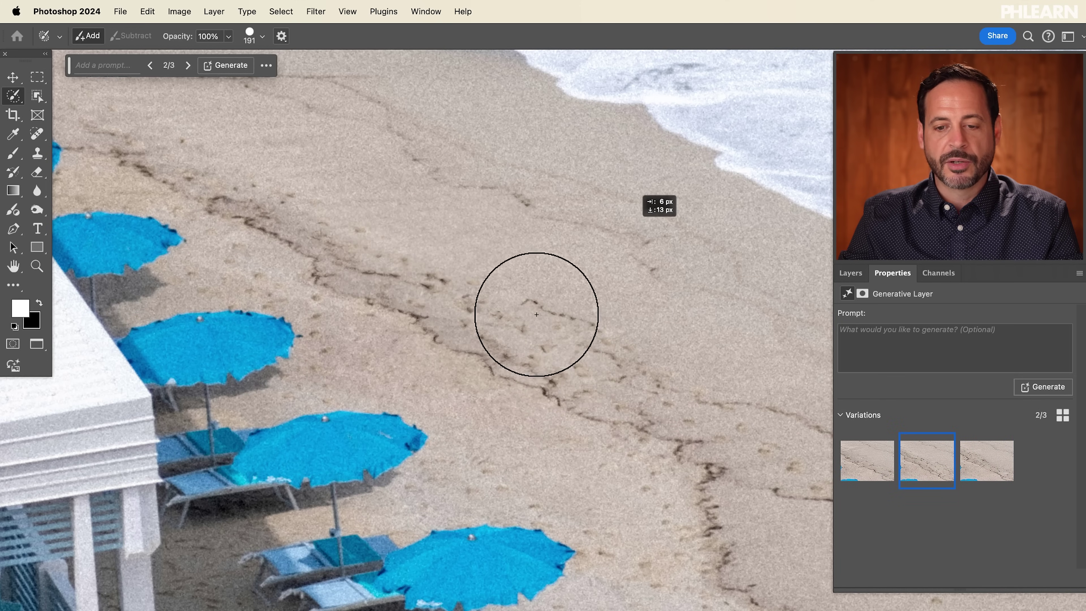
# Select the two nearest blue umbrellas with their loungers and shadows using the Selection Brush, and run Generative Fill without a prompt.
pyautogui.moveTo(600, 335); pyautogui.dragTo(504, 274)
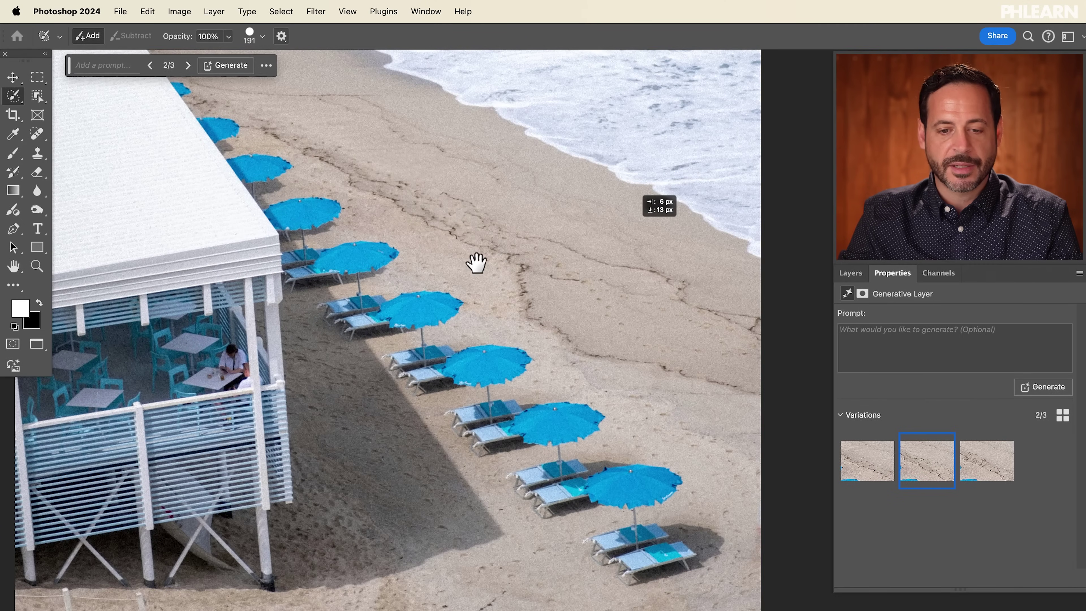
pyautogui.moveTo(540, 415)
pyautogui.mouseDown()
pyautogui.moveTo(470, 327)
pyautogui.moveTo(550, 380)
pyautogui.moveTo(492, 388)
pyautogui.moveTo(437, 315)
pyautogui.moveTo(331, 352)
pyautogui.moveTo(429, 363)
pyautogui.moveTo(439, 315)
pyautogui.moveTo(580, 300)
pyautogui.moveTo(652, 348)
pyautogui.moveTo(512, 349)
pyautogui.moveTo(572, 451)
pyautogui.moveTo(507, 455)
pyautogui.moveTo(465, 478)
pyautogui.moveTo(538, 534)
pyautogui.moveTo(698, 517)
pyautogui.moveTo(714, 434)
pyautogui.moveTo(582, 449)
pyautogui.moveTo(712, 478)
pyautogui.moveTo(526, 505)
pyautogui.mouseUp()
pyautogui.moveTo(404, 270)
pyautogui.mouseDown()
pyautogui.moveTo(436, 251)
pyautogui.moveTo(470, 193)
pyautogui.moveTo(404, 181)
pyautogui.moveTo(306, 224)
pyautogui.moveTo(354, 236)
pyautogui.moveTo(406, 215)
pyautogui.moveTo(424, 229)
pyautogui.mouseUp()
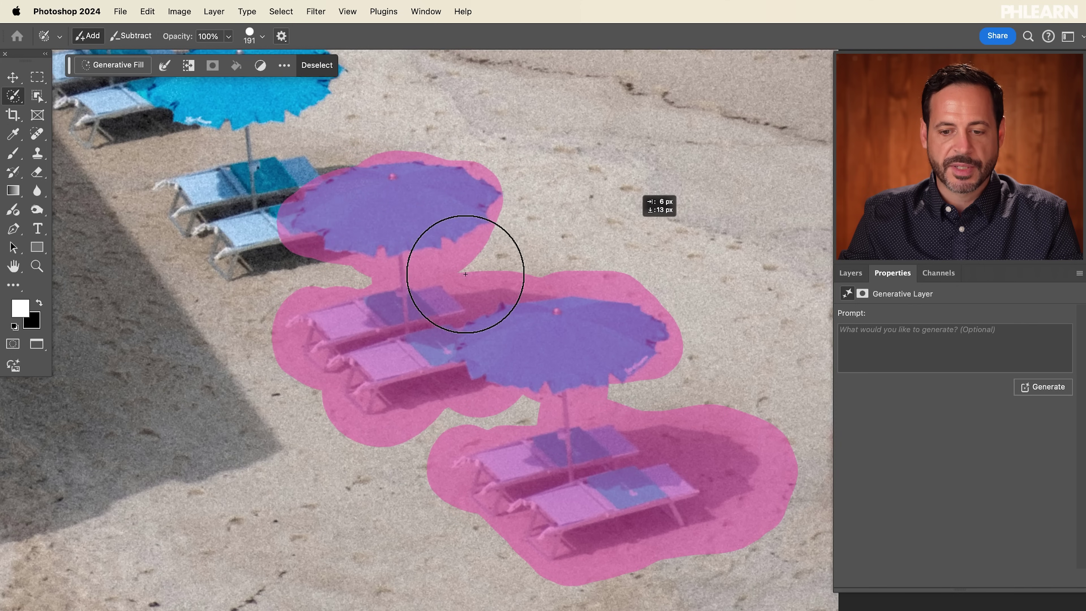
pyautogui.click(111, 72)
pyautogui.click(335, 65)
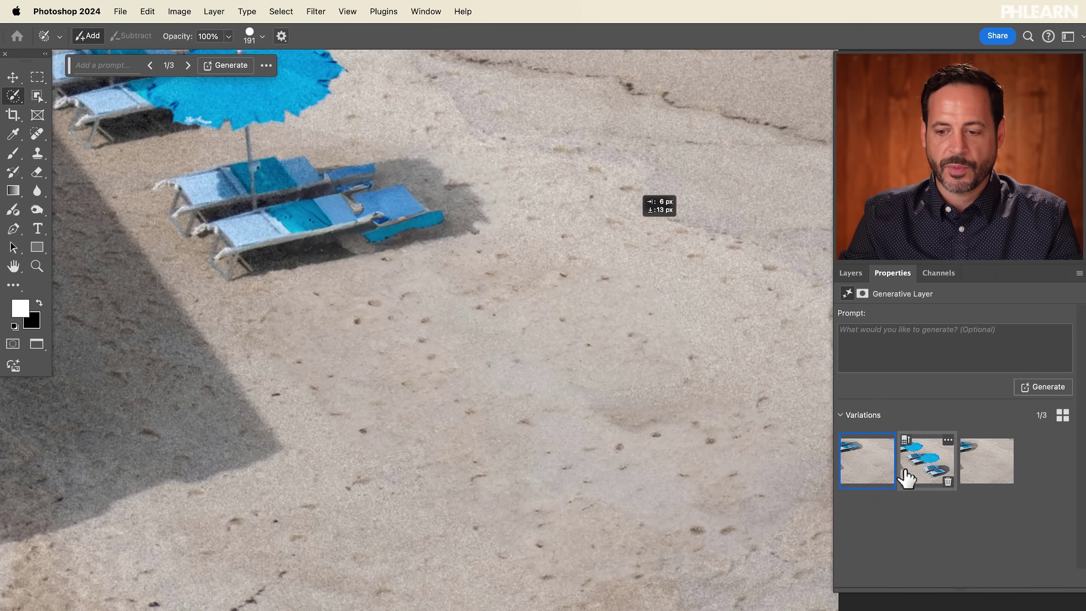
# Compare the generated variations for the blue umbrella area and keep the third one.
pyautogui.click(921, 465)
pyautogui.click(967, 465)
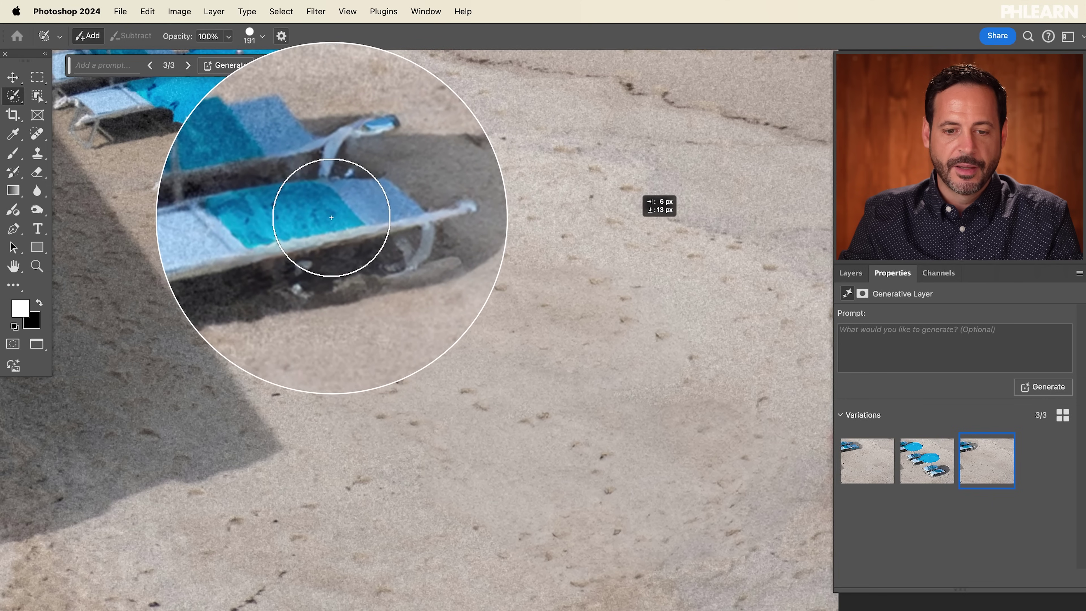
pyautogui.click(864, 464)
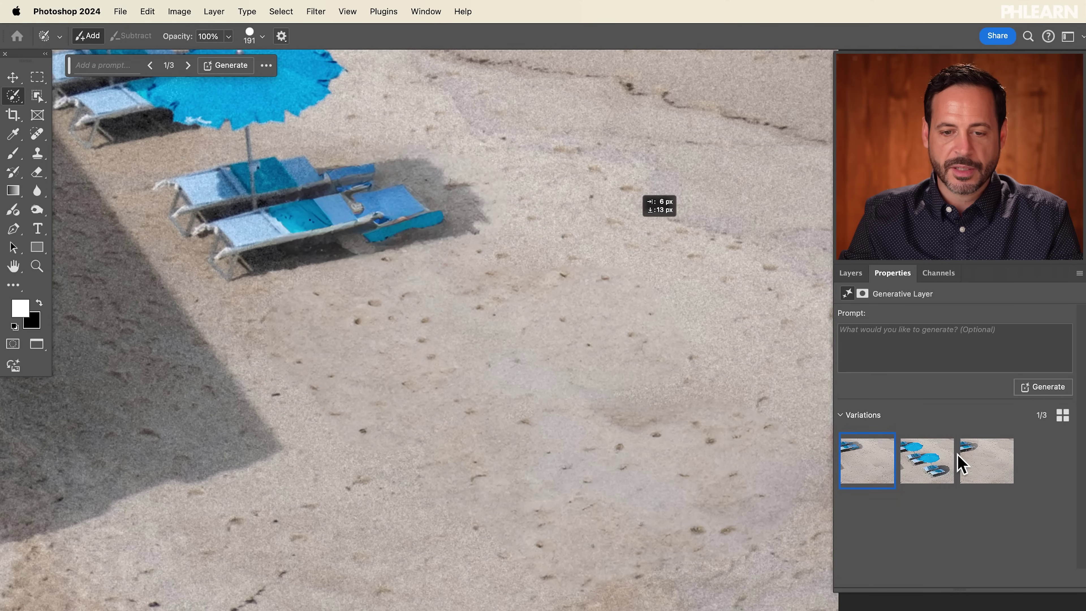
pyautogui.click(983, 464)
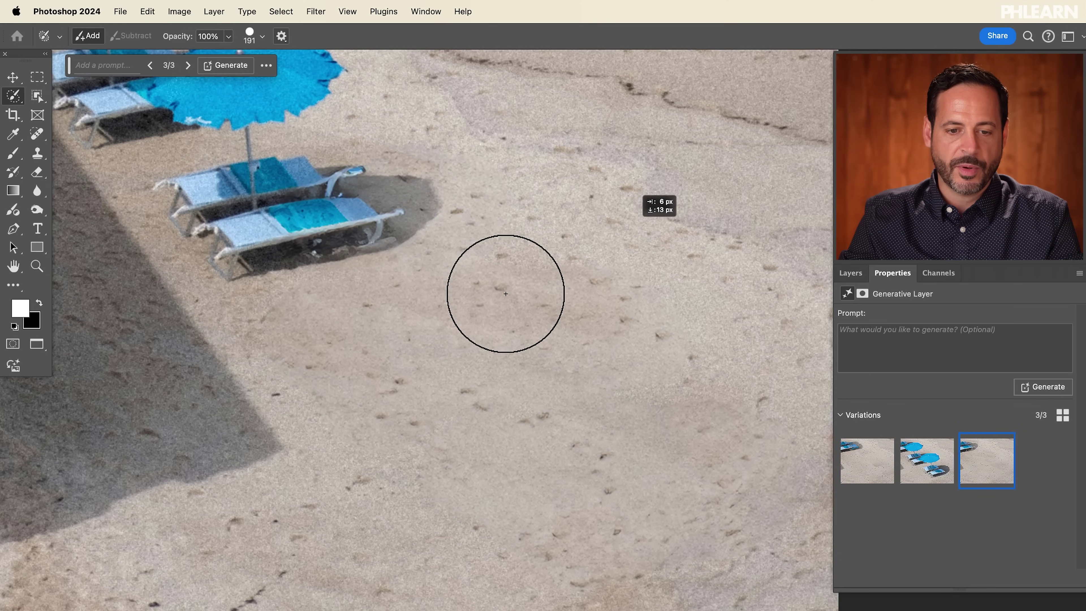
# Select the red-brown roof in the near corner with the Selection Brush and run Generative Fill without a prompt.
pyautogui.moveTo(476, 304); pyautogui.dragTo(368, 205)
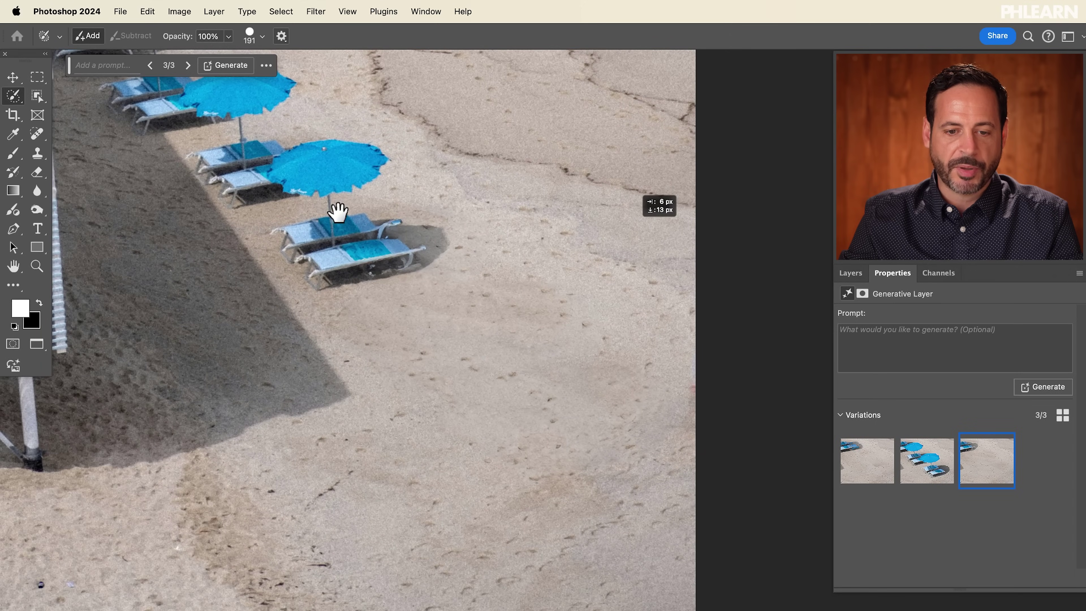
pyautogui.moveTo(184, 485)
pyautogui.mouseDown()
pyautogui.moveTo(564, 267)
pyautogui.moveTo(305, 310)
pyautogui.moveTo(249, 278)
pyautogui.mouseUp()
pyautogui.moveTo(226, 218)
pyautogui.mouseDown()
pyautogui.moveTo(339, 216)
pyautogui.moveTo(582, 391)
pyautogui.moveTo(431, 405)
pyautogui.moveTo(444, 348)
pyautogui.moveTo(354, 269)
pyautogui.moveTo(451, 327)
pyautogui.moveTo(261, 247)
pyautogui.moveTo(283, 261)
pyautogui.moveTo(301, 318)
pyautogui.moveTo(339, 359)
pyautogui.moveTo(446, 407)
pyautogui.mouseUp()
pyautogui.click(114, 64)
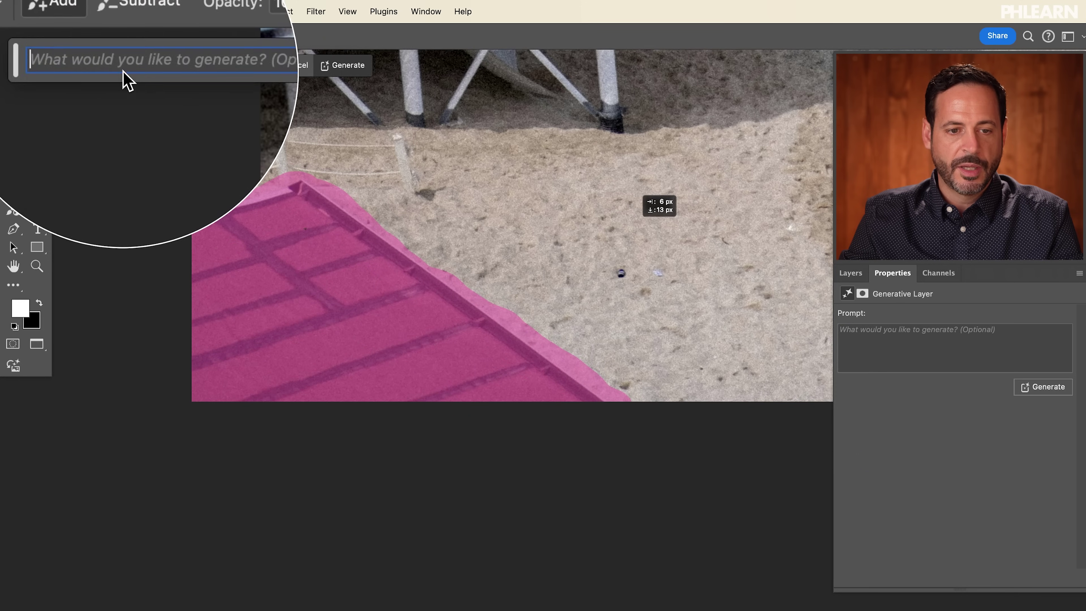
pyautogui.click(344, 68)
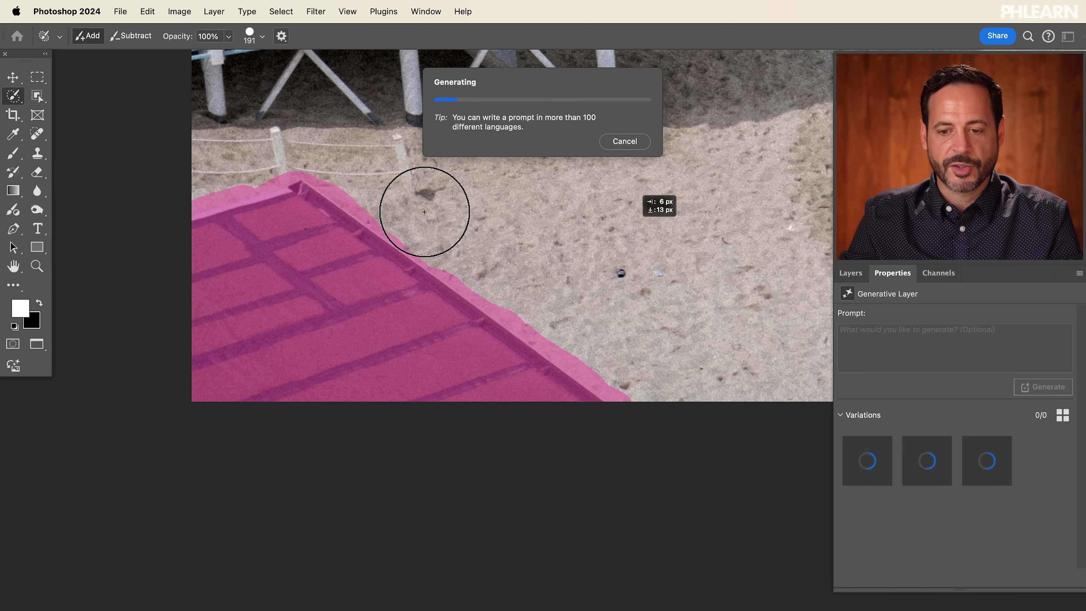
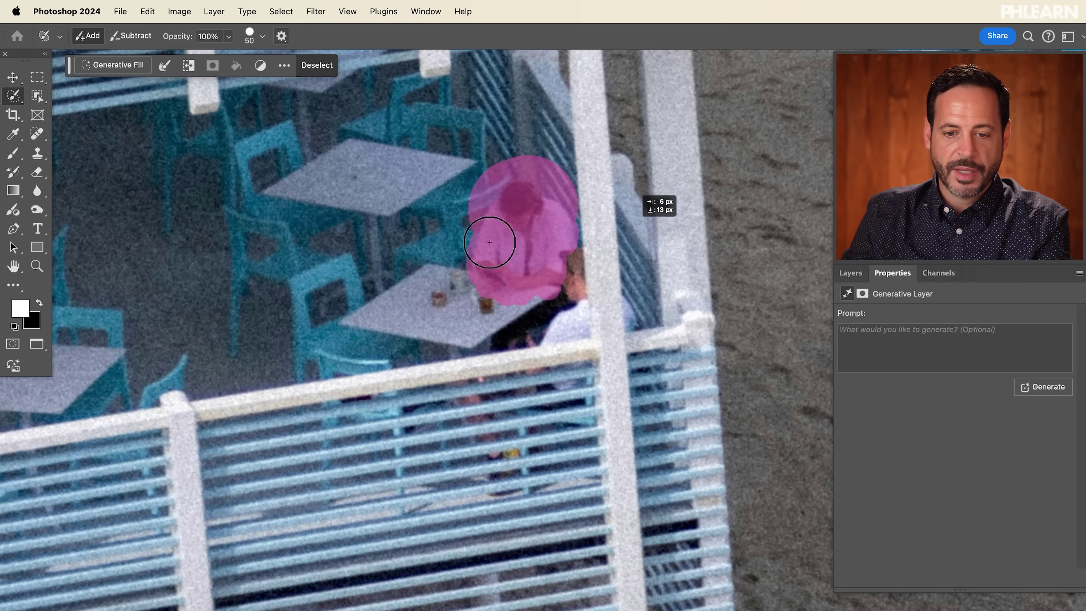
# Run Generative Fill without a prompt on the selected person behind the café table, compare the variations and keep the first one.
pyautogui.click(136, 65)
pyautogui.click(347, 66)
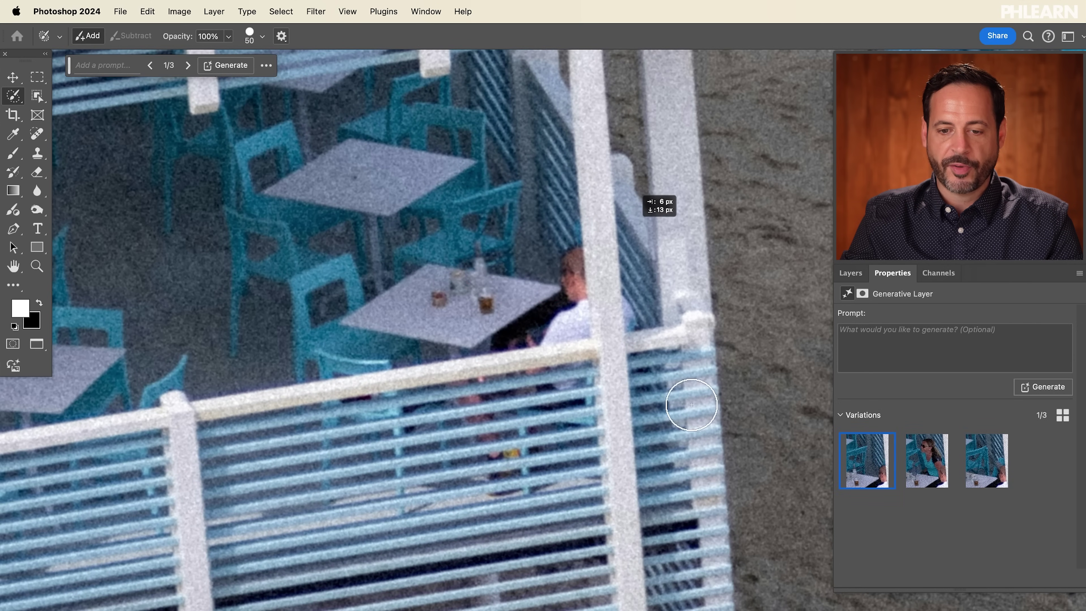
pyautogui.click(924, 460)
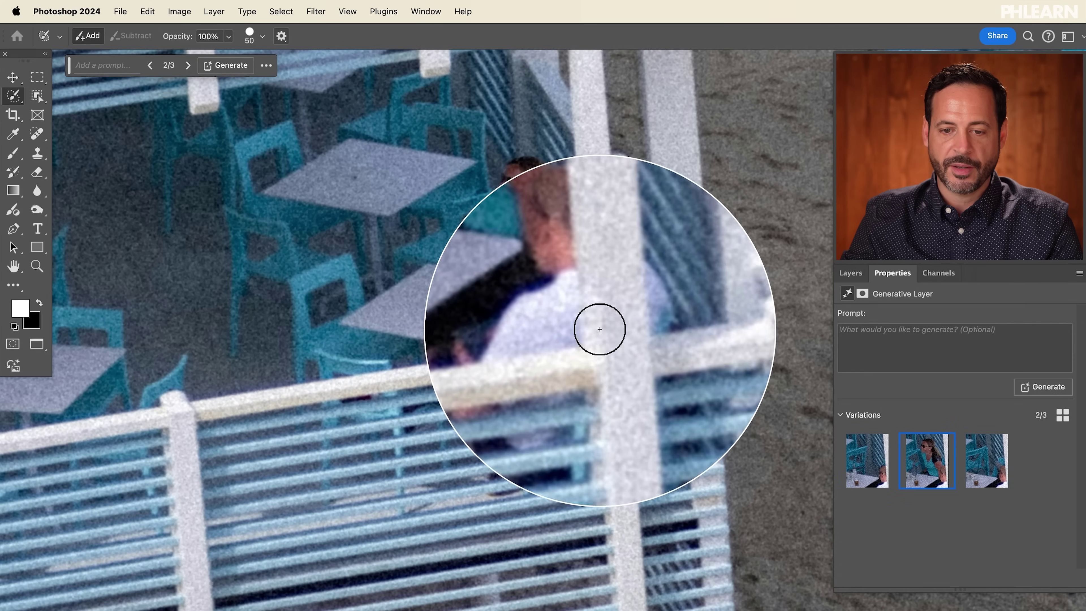
pyautogui.click(981, 460)
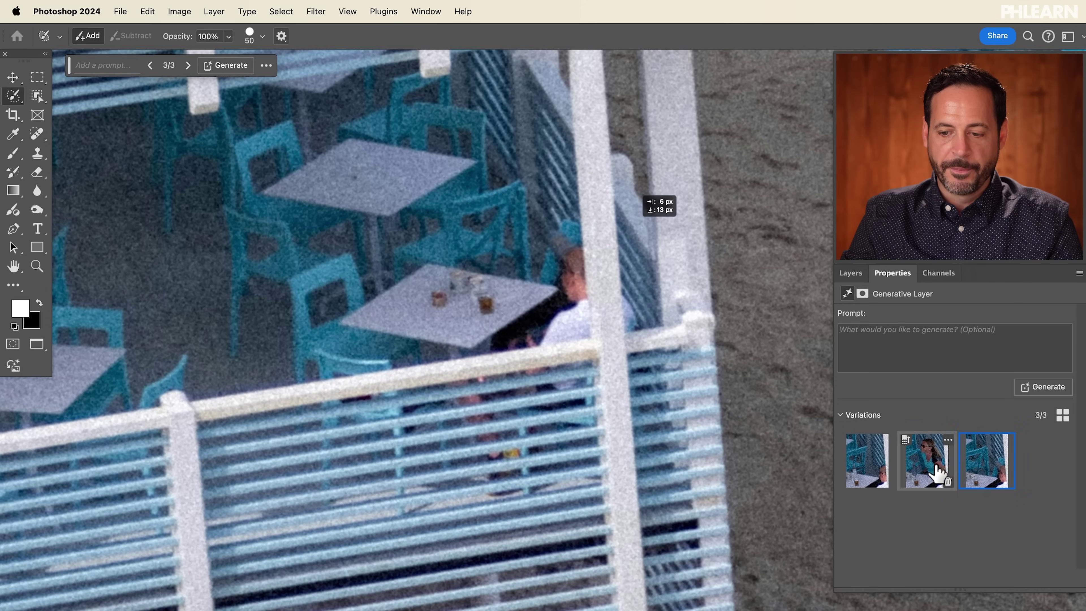
pyautogui.click(861, 466)
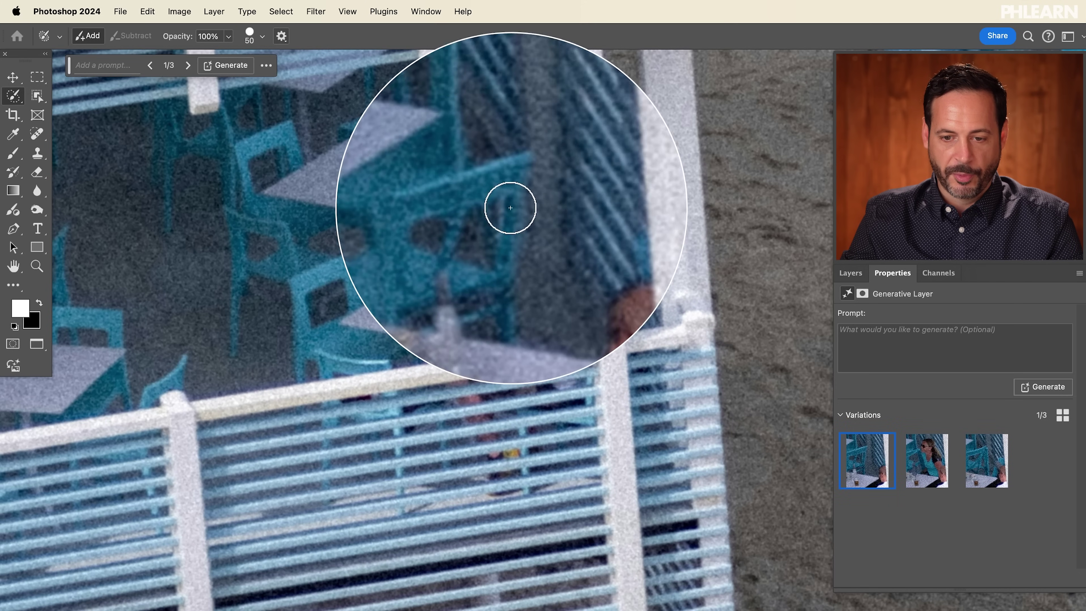
# Brush a selection over the seated person, the glasses on the table and the legs behind the railing, and run Generative Fill without a prompt.
pyautogui.moveTo(566, 278)
pyautogui.mouseDown()
pyautogui.moveTo(572, 256)
pyautogui.moveTo(582, 333)
pyautogui.moveTo(546, 322)
pyautogui.mouseUp()
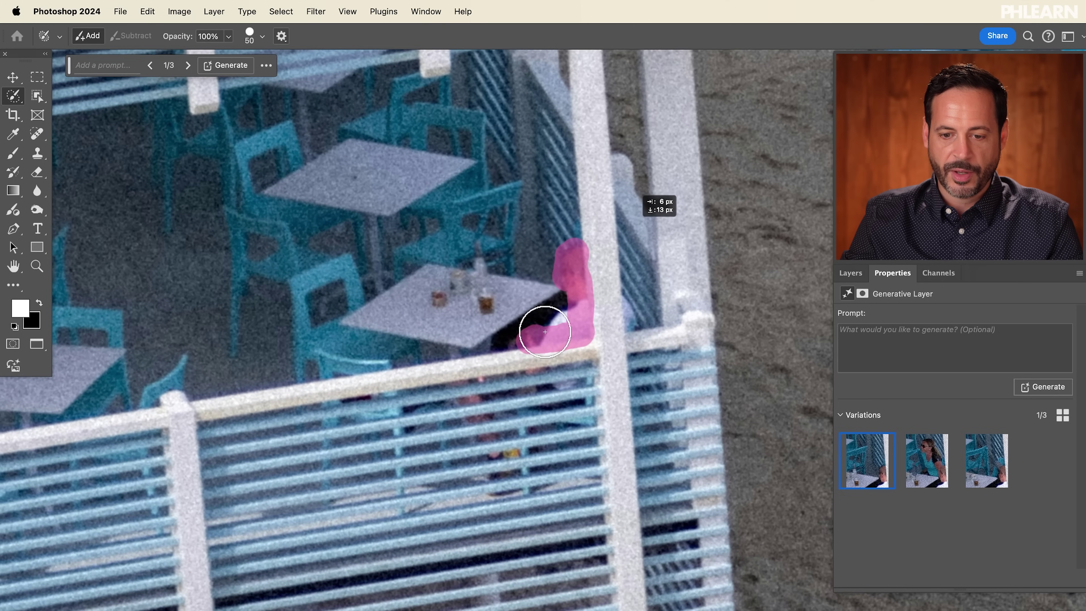
pyautogui.moveTo(492, 300)
pyautogui.mouseDown()
pyautogui.moveTo(487, 275)
pyautogui.moveTo(477, 267)
pyautogui.moveTo(452, 283)
pyautogui.mouseUp()
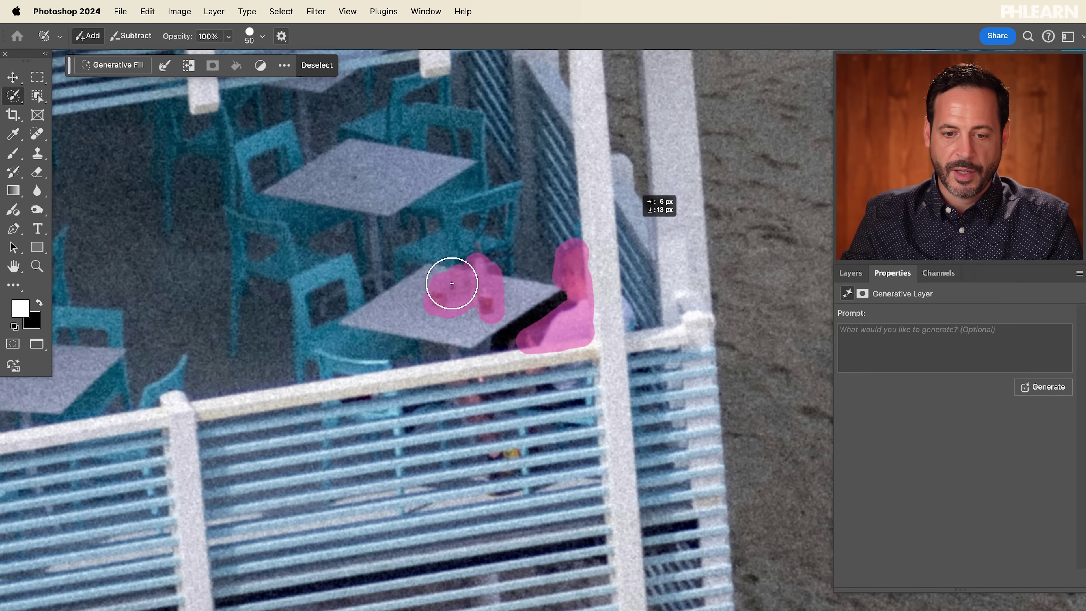
pyautogui.moveTo(468, 390)
pyautogui.mouseDown()
pyautogui.moveTo(503, 447)
pyautogui.moveTo(487, 483)
pyautogui.mouseUp()
pyautogui.click(535, 370)
pyautogui.click(479, 379)
pyautogui.moveTo(627, 303); pyautogui.dragTo(623, 311)
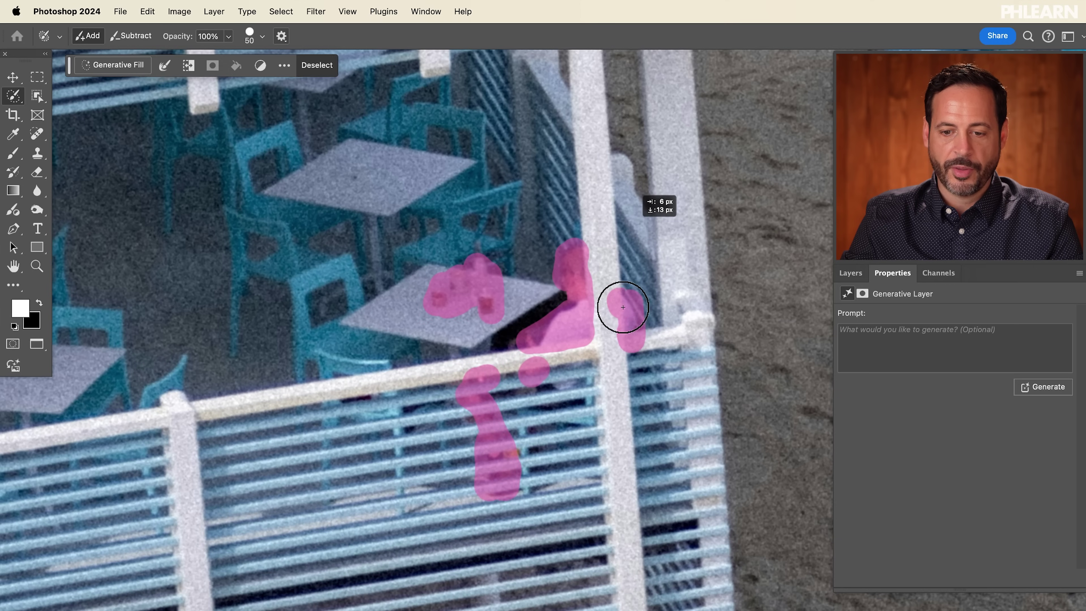
pyautogui.click(122, 66)
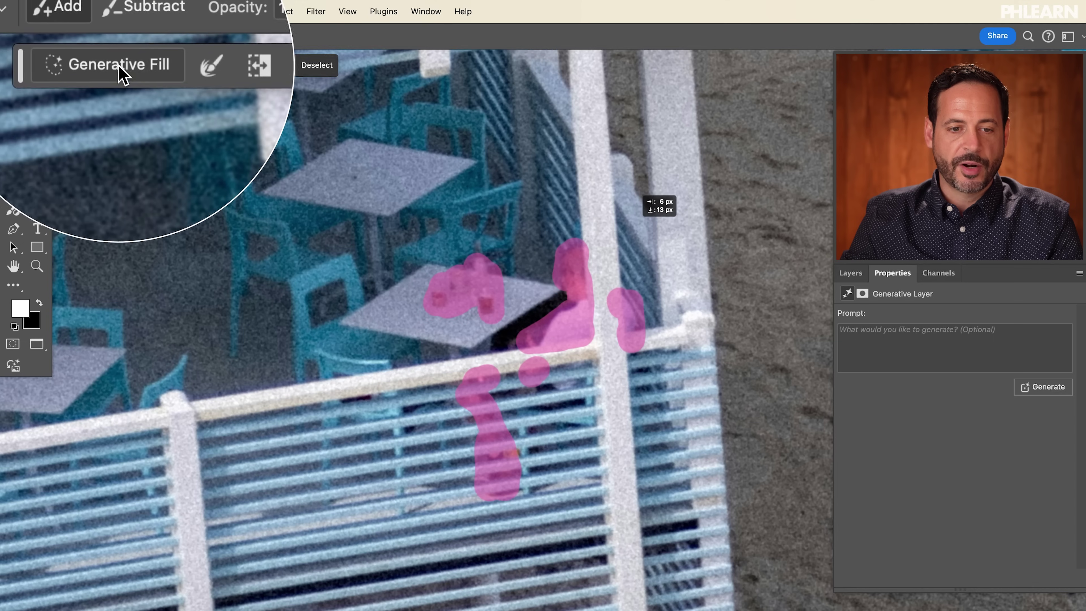
pyautogui.click(344, 65)
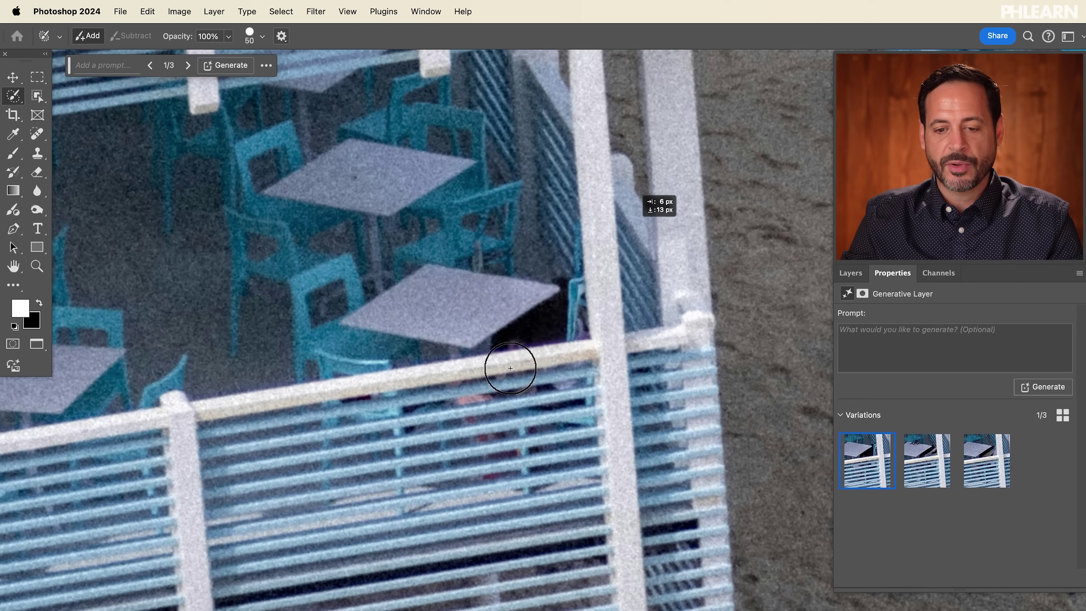
# Select the dark leftover area beside the café table and the remnant behind the railing, and run Generative Fill without a prompt.
pyautogui.moveTo(477, 403); pyautogui.dragTo(485, 408)
pyautogui.moveTo(492, 344)
pyautogui.mouseDown()
pyautogui.moveTo(563, 331)
pyautogui.moveTo(547, 329)
pyautogui.moveTo(565, 287)
pyautogui.moveTo(551, 277)
pyautogui.moveTo(565, 298)
pyautogui.moveTo(492, 341)
pyautogui.moveTo(552, 323)
pyautogui.moveTo(580, 340)
pyautogui.mouseUp()
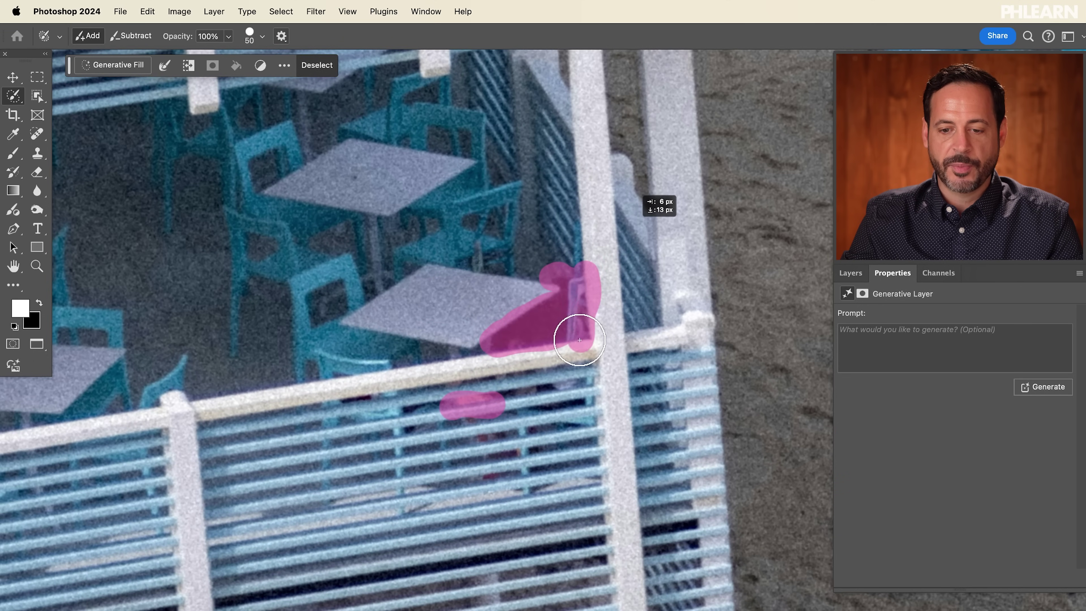
pyautogui.click(114, 65)
pyautogui.click(347, 64)
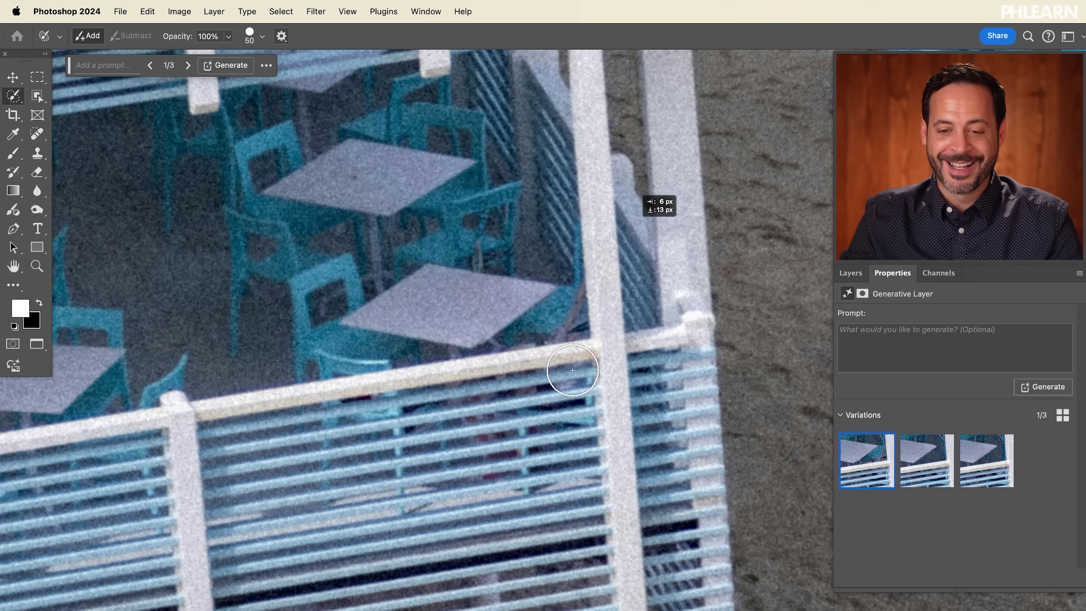
# Select all the generative layers above the Background and put them into one group.
pyautogui.scroll(-10, 636, 347)
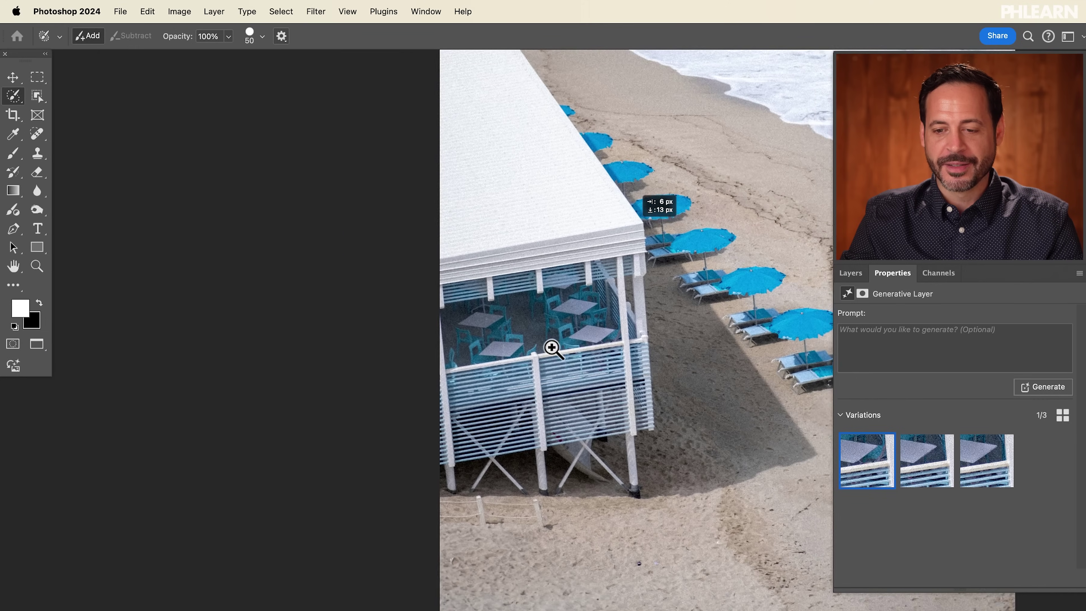
pyautogui.moveTo(560, 342); pyautogui.dragTo(330, 308)
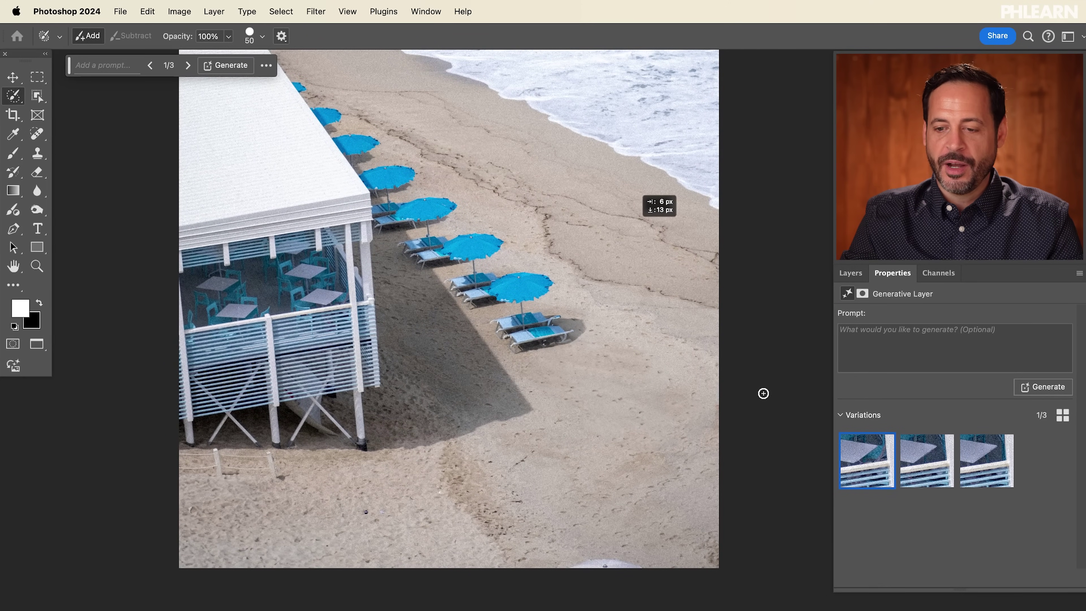
pyautogui.click(850, 272)
pyautogui.moveTo(1081, 385)
pyautogui.mouseDown()
pyautogui.moveTo(1074, 483)
pyautogui.moveTo(1076, 346)
pyautogui.mouseUp()
pyautogui.press('super+g')
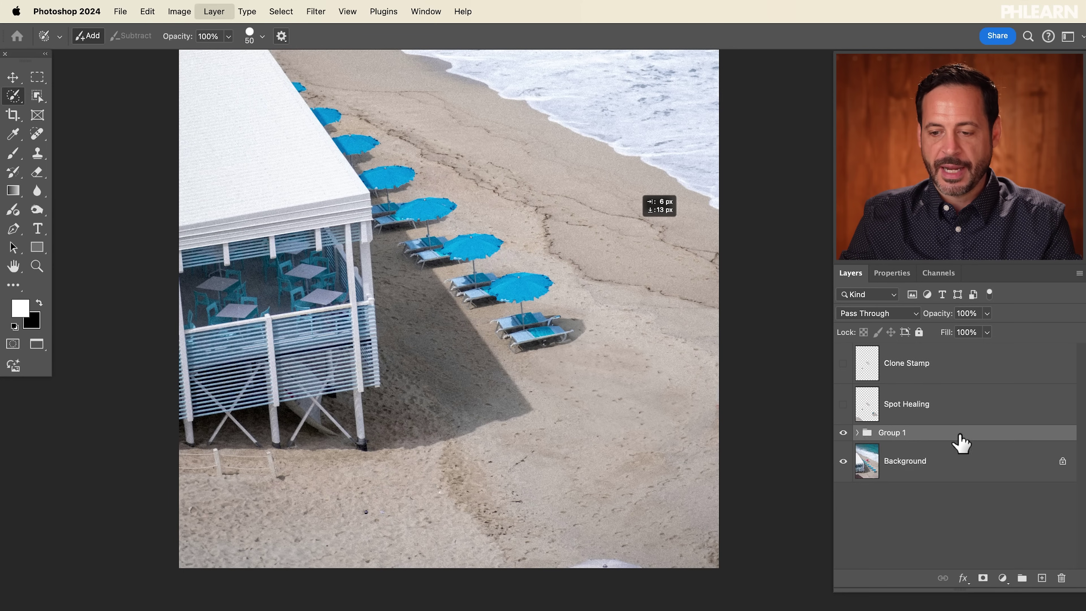
# Toggle the visibility of Group 1 to compare the photo before and after Generative Fill, leaving the group hidden.
pyautogui.click(841, 433)
pyautogui.click(841, 433)
pyautogui.click(841, 433)
pyautogui.click(841, 433)
pyautogui.click(841, 433)
pyautogui.click(841, 433)
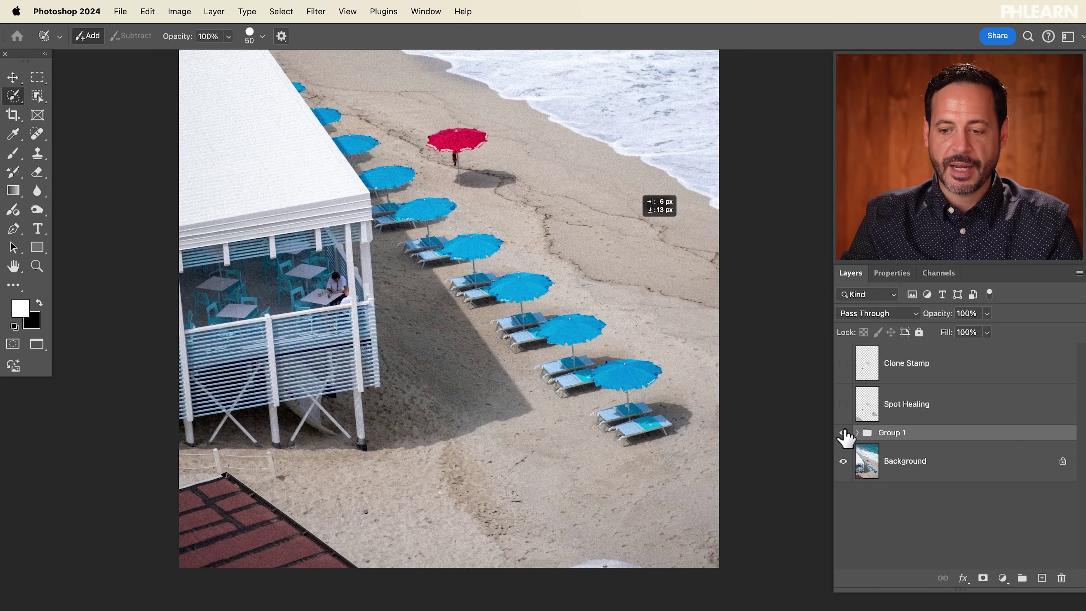
pyautogui.click(842, 433)
pyautogui.click(842, 433)
pyautogui.click(842, 433)
pyautogui.click(842, 433)
pyautogui.click(842, 433)
pyautogui.click(842, 433)
# Toggle the Spot Healing layer on and off to compare its removals with the original photo, leaving it hidden.
pyautogui.click(842, 406)
pyautogui.click(842, 406)
pyautogui.click(842, 406)
pyautogui.click(842, 406)
pyautogui.click(843, 408)
pyautogui.click(843, 408)
pyautogui.click(843, 407)
pyautogui.click(843, 408)
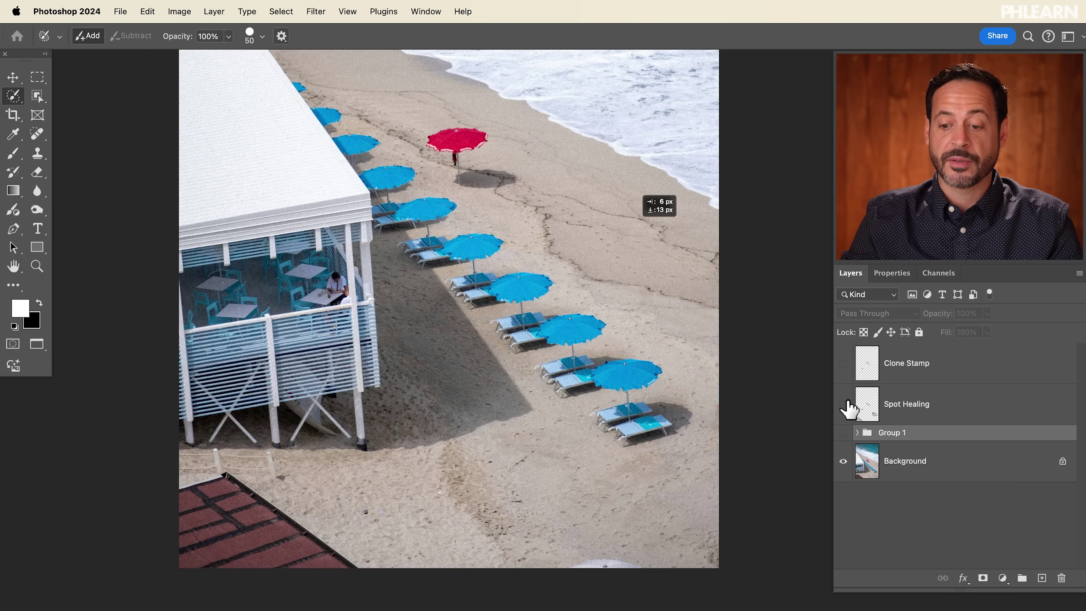
pyautogui.click(843, 406)
pyautogui.click(842, 407)
pyautogui.click(842, 406)
pyautogui.click(842, 407)
# Toggle the Clone Stamp layer on and off to compare its removals with the original photo, leaving it hidden.
pyautogui.click(842, 364)
pyautogui.click(843, 364)
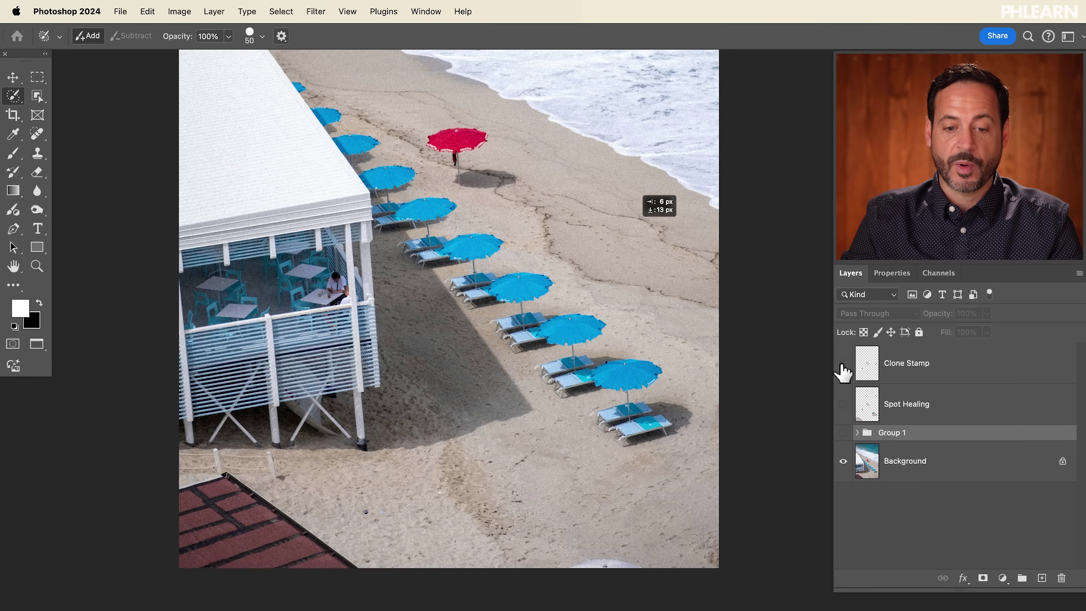
pyautogui.click(843, 364)
pyautogui.click(842, 364)
pyautogui.click(842, 364)
pyautogui.click(842, 363)
pyautogui.keyDown('super'); pyautogui.click(506, 259); pyautogui.keyUp('super')
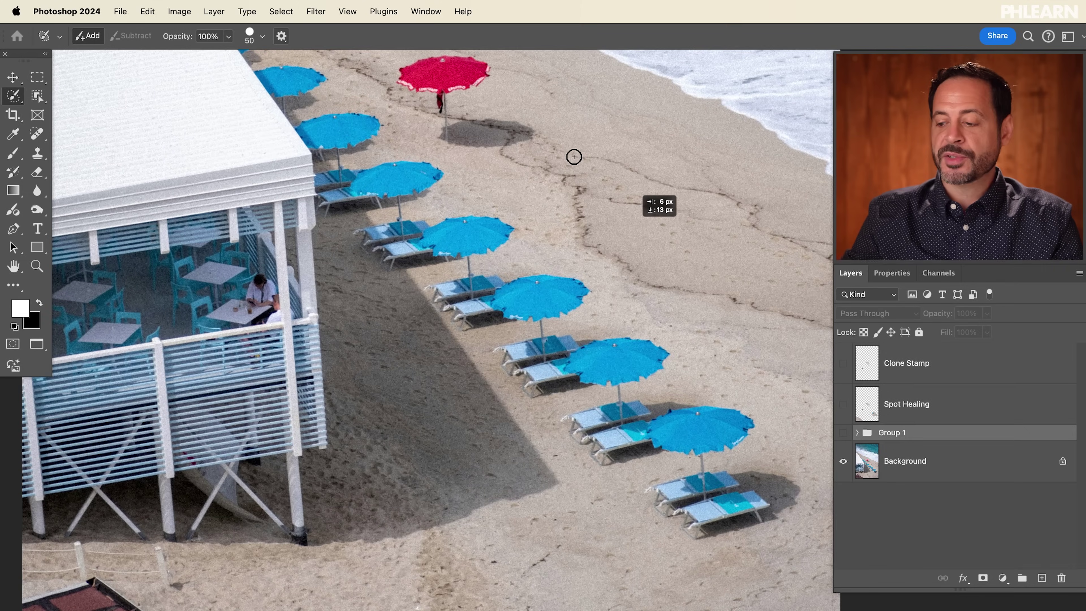